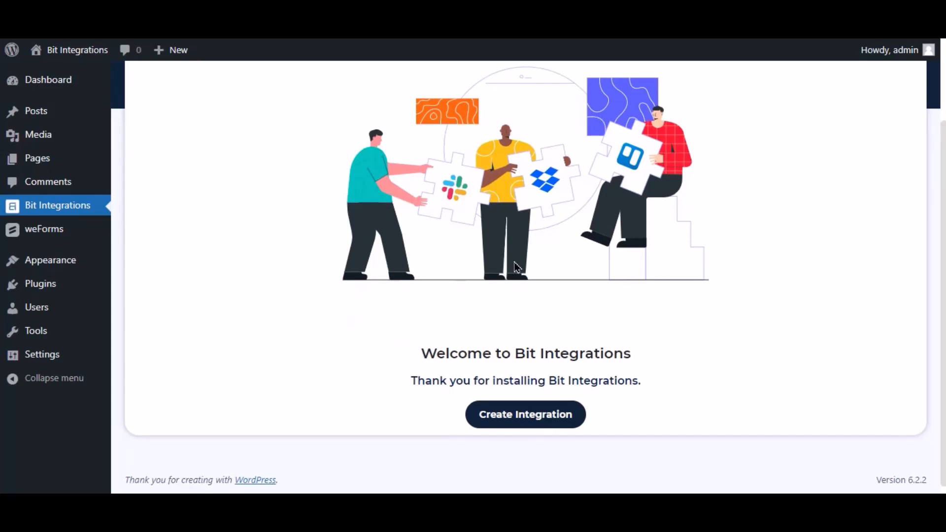
Create a new integration, search 'weform', and pick WeForms as the trigger
{"action": "left_click", "coordinate": [579, 413]}
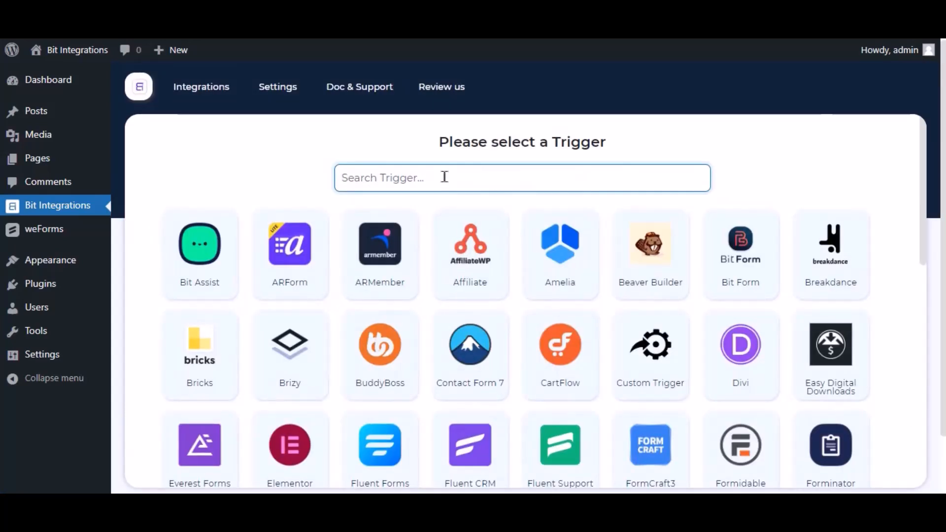
{"action": "type", "text": "wef"}
{"action": "key", "text": "BackSpace"}
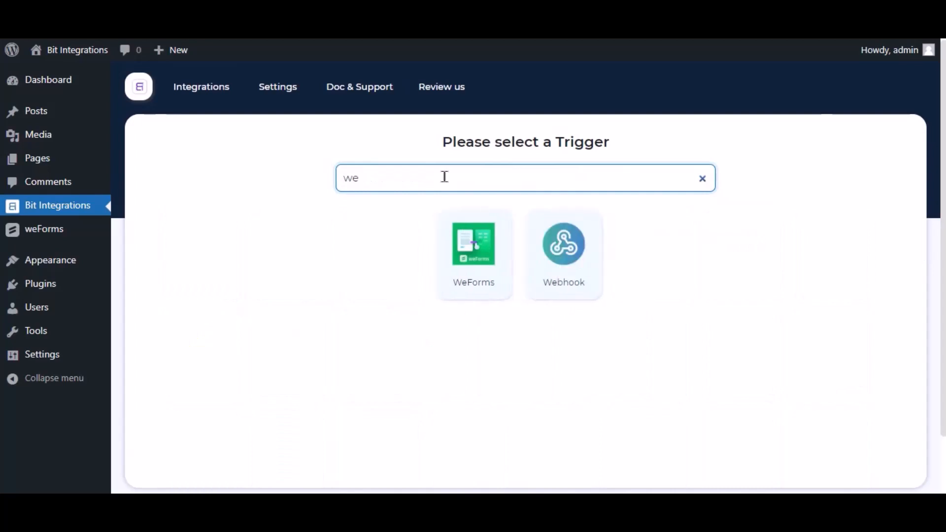
{"action": "type", "text": "forms"}
{"action": "left_click", "coordinate": [522, 249]}
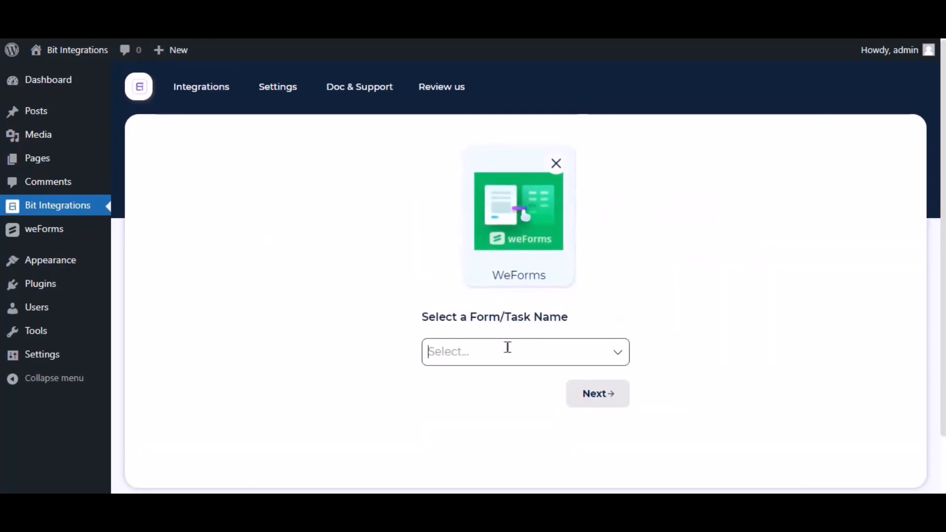
{"action": "left_click", "coordinate": [509, 347]}
Use Contact Form as the trigger form and choose Zoom as the action
{"action": "left_click", "coordinate": [509, 322]}
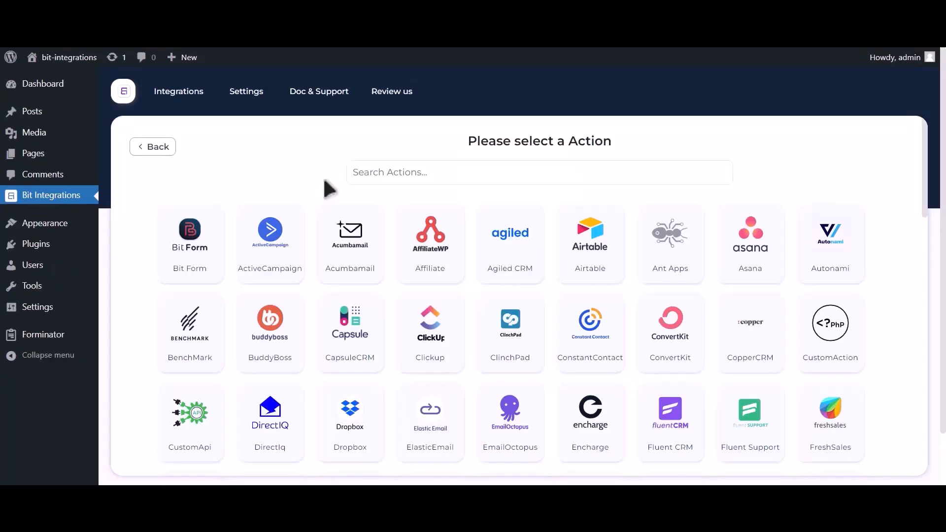
{"action": "left_click", "coordinate": [463, 181]}
{"action": "type", "text": "zoom"}
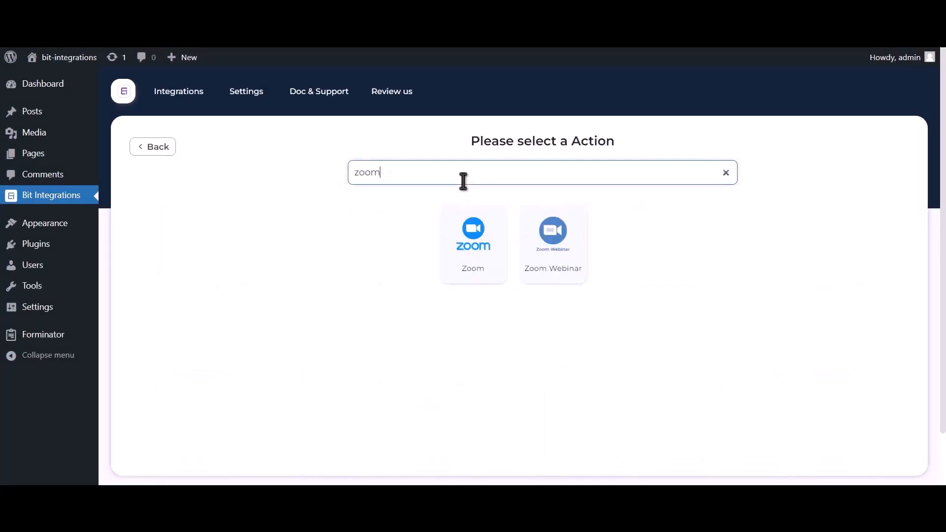
{"action": "left_click", "coordinate": [477, 273]}
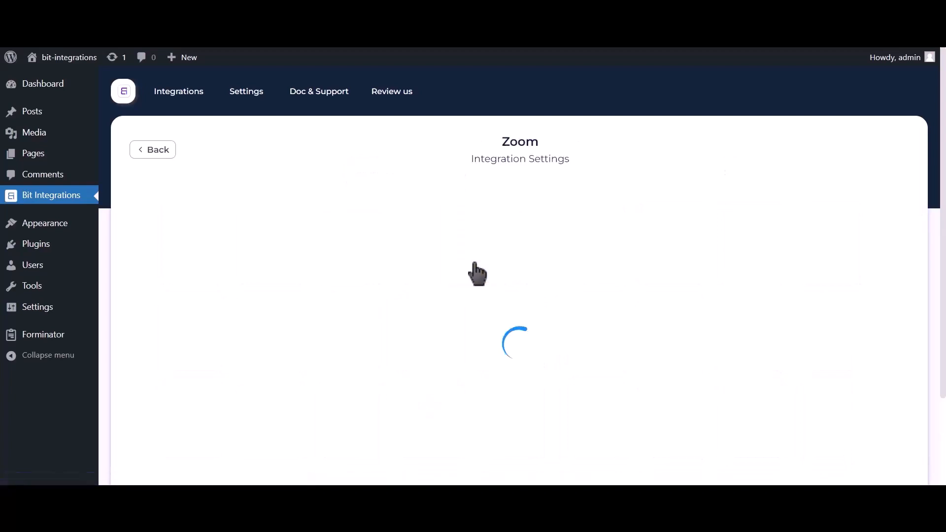
Open Zoom's 'Get Zoom client id and secret' help page
{"action": "scroll", "coordinate": [476, 268], "scroll_direction": "down", "scroll_amount": 2}
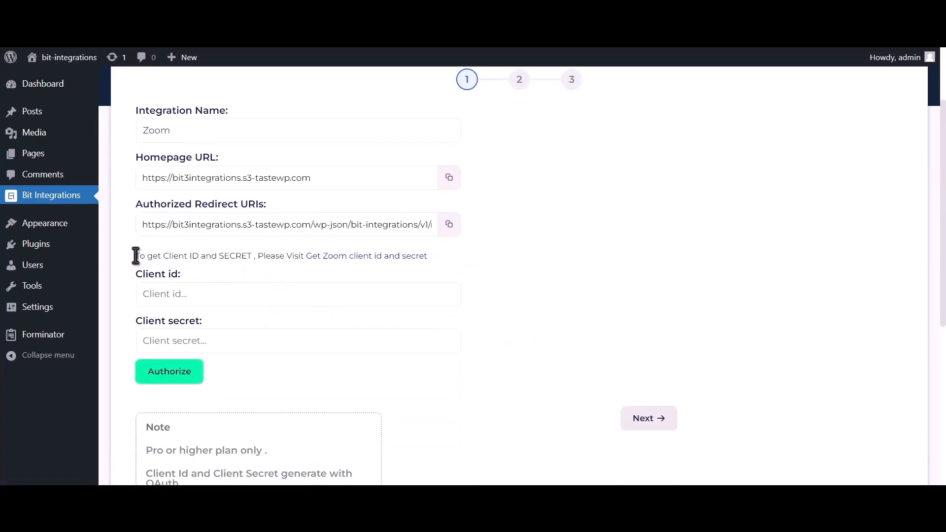
{"action": "left_click_drag", "start_coordinate": [135, 256], "coordinate": [398, 268]}
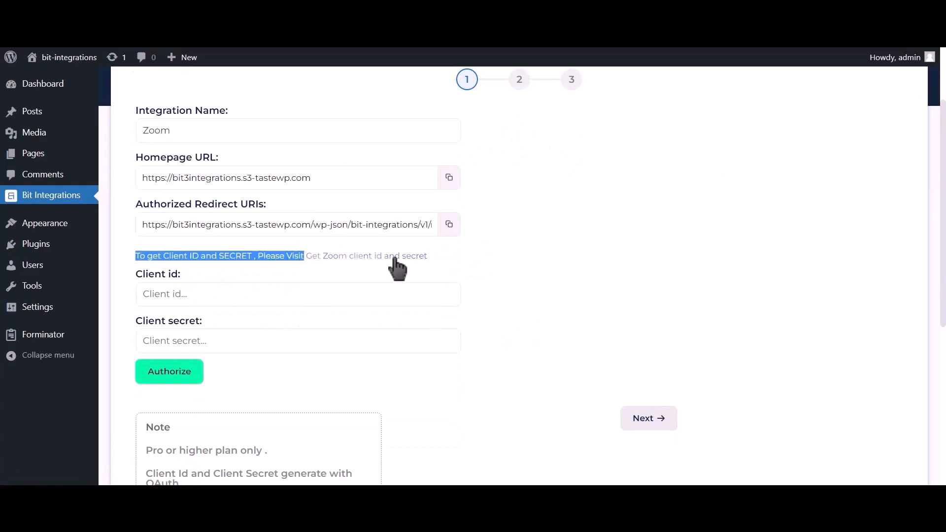
{"action": "left_click", "coordinate": [393, 259]}
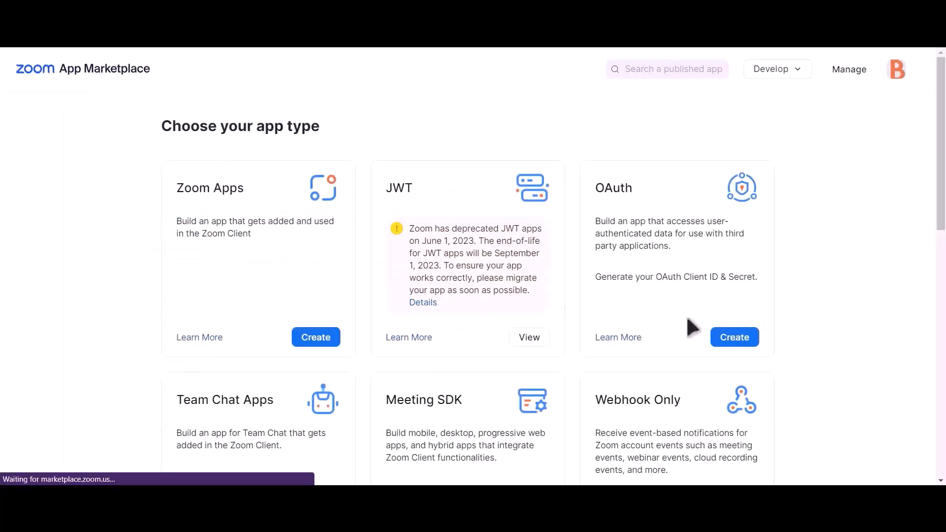
Create an unpublished OAuth app named 'Bit integrations' in Zoom App Marketplace
{"action": "left_click", "coordinate": [743, 343]}
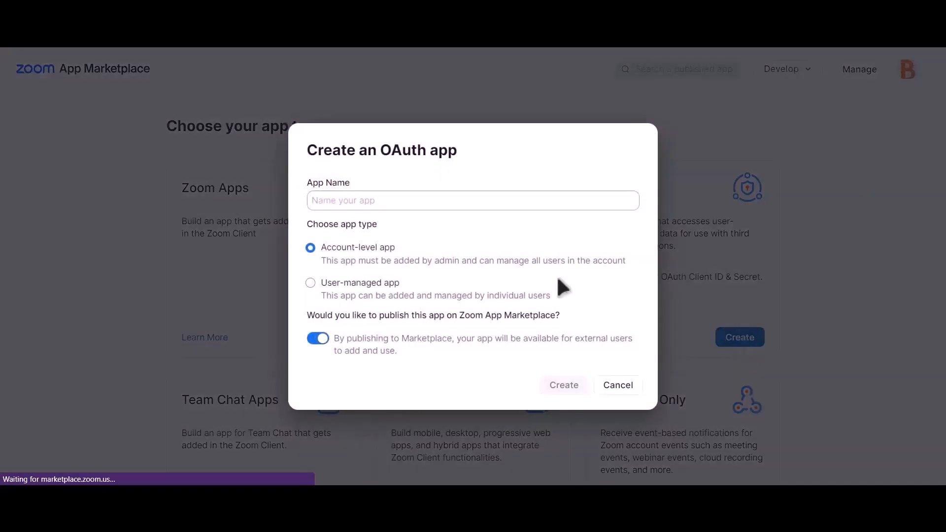
{"action": "left_click", "coordinate": [318, 338]}
{"action": "left_click", "coordinate": [449, 200]}
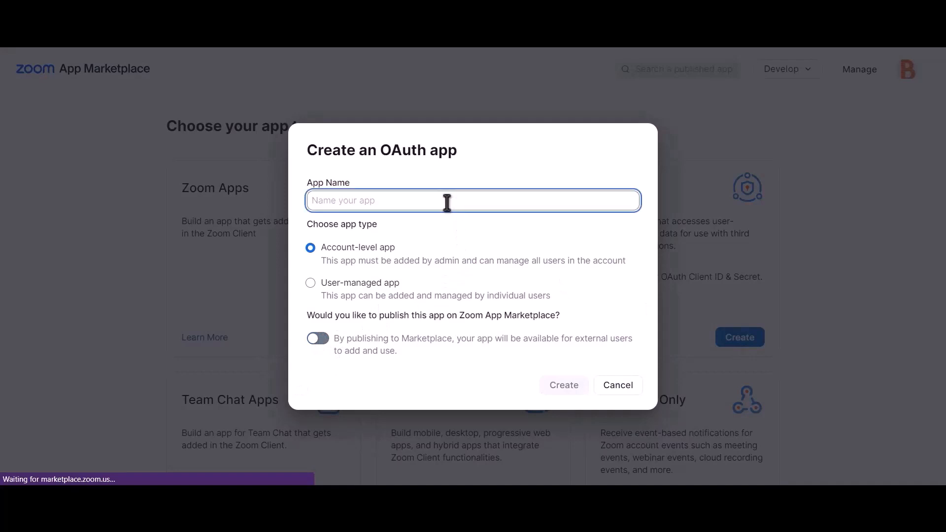
{"action": "type", "text": "Bit"}
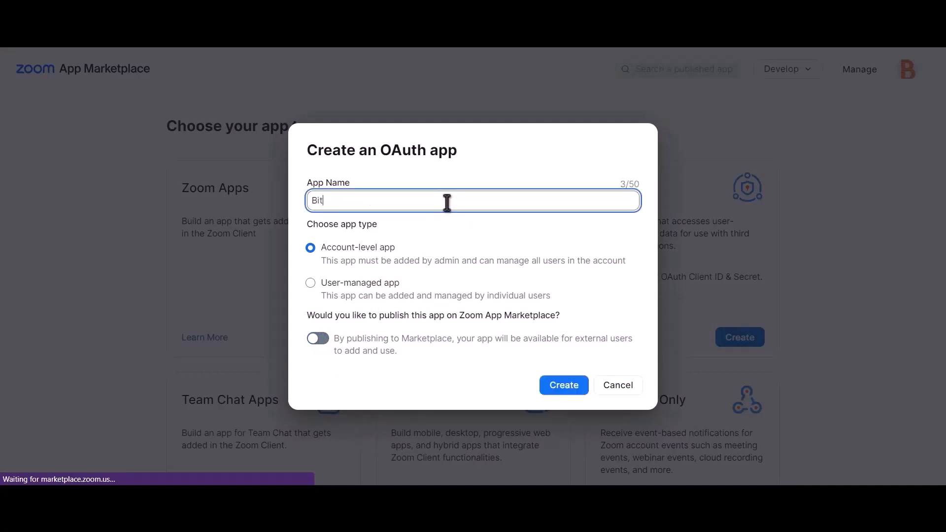
{"action": "type", "text": " integrations"}
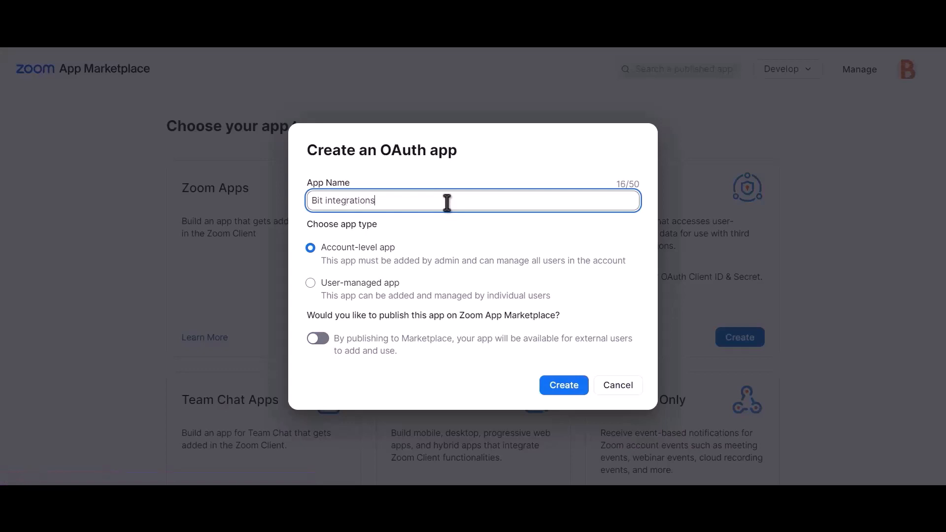
{"action": "left_click", "coordinate": [567, 393]}
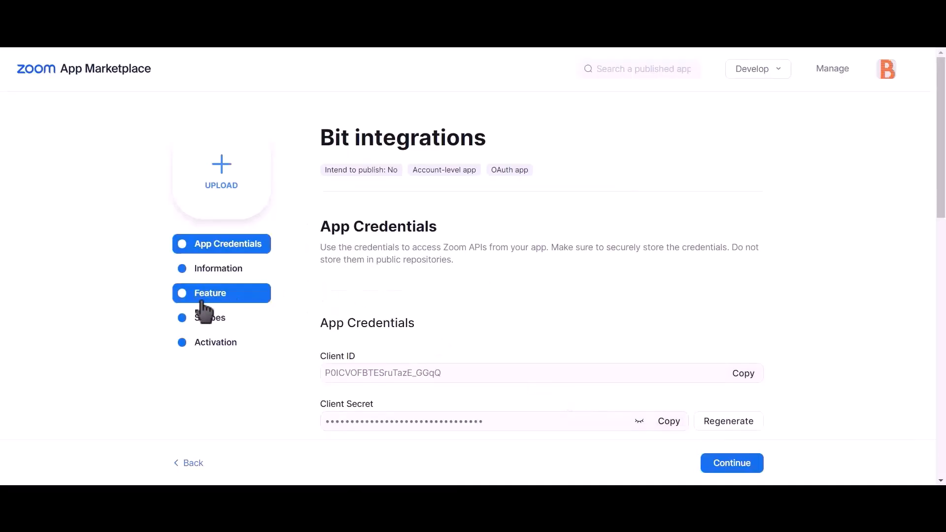
Add the sub account user meetings and view all user meetings scopes
{"action": "left_click", "coordinate": [215, 320]}
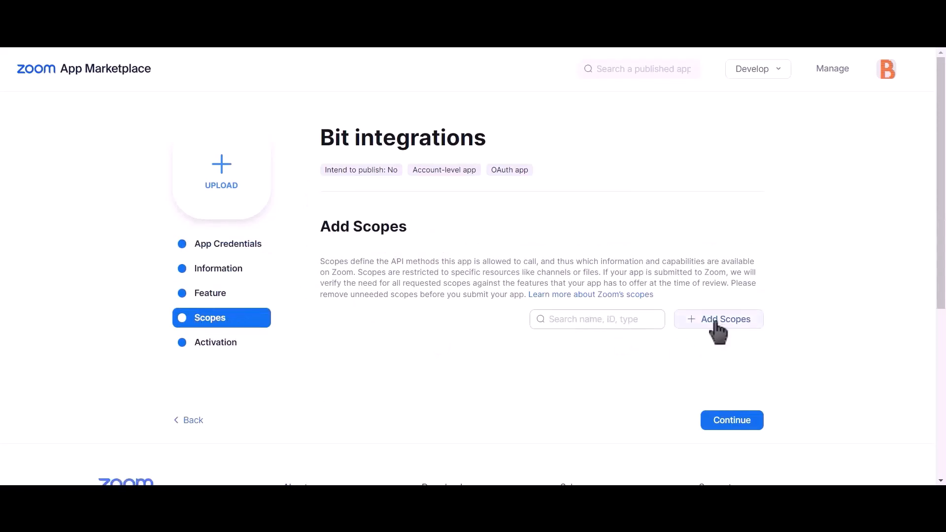
{"action": "left_click", "coordinate": [736, 321]}
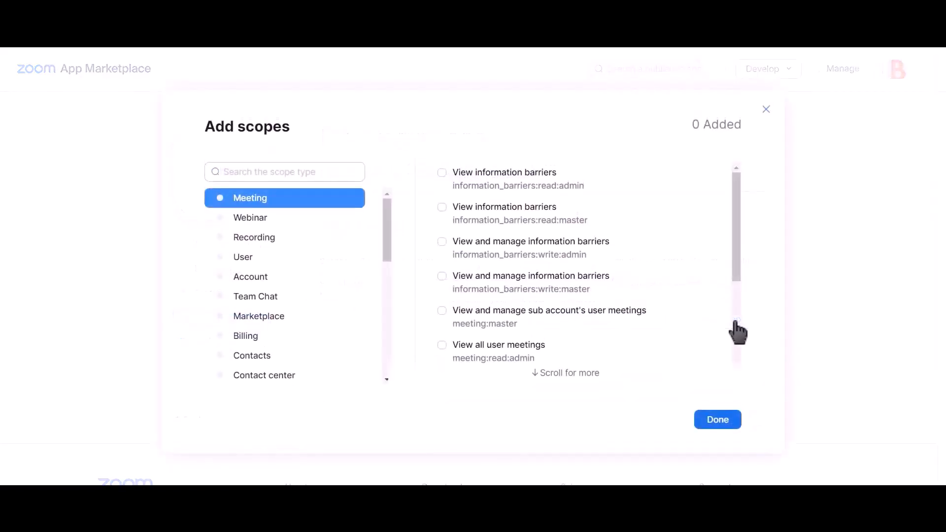
{"action": "left_click", "coordinate": [443, 313]}
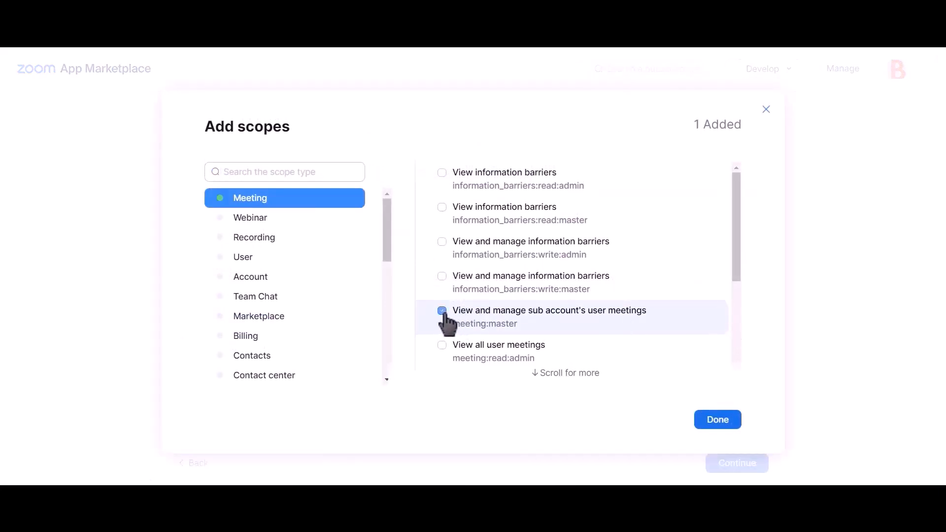
{"action": "left_click", "coordinate": [443, 347]}
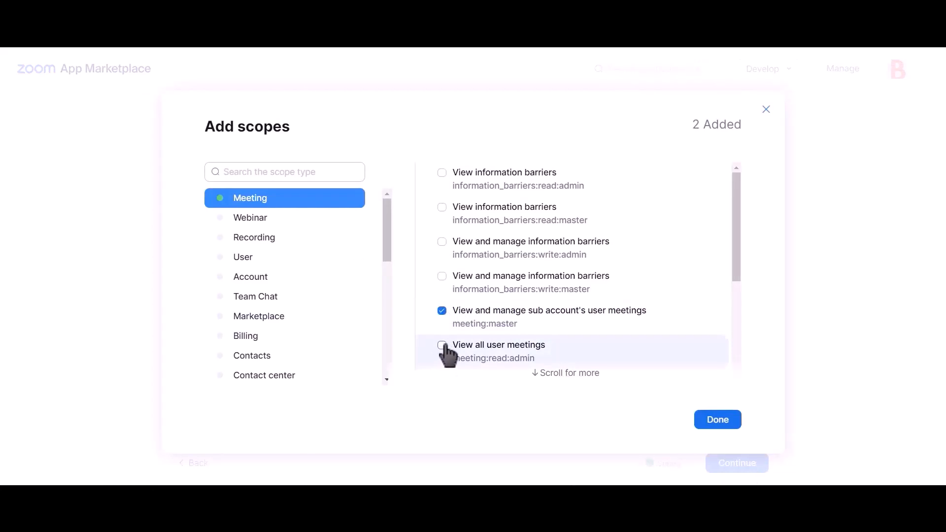
{"action": "scroll", "coordinate": [549, 306], "scroll_direction": "down", "scroll_amount": 4}
{"action": "scroll", "coordinate": [547, 306], "scroll_direction": "up", "scroll_amount": 4}
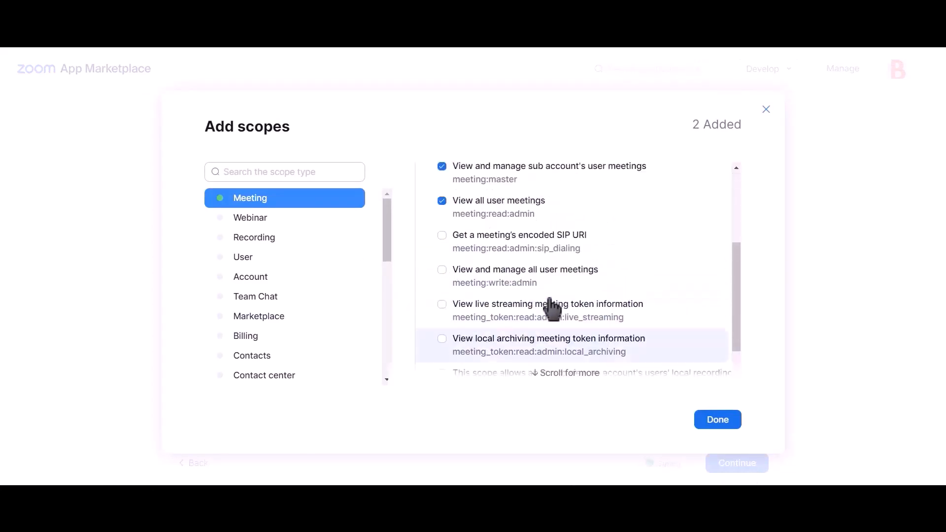
{"action": "scroll", "coordinate": [549, 306], "scroll_direction": "down", "scroll_amount": 2}
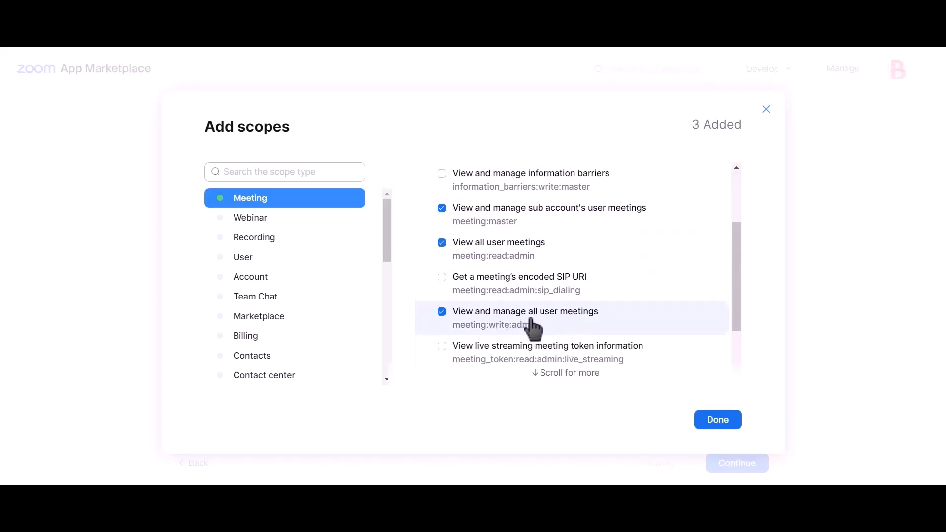
Add the sub account and view all user information scopes and confirm
{"action": "left_click", "coordinate": [263, 261]}
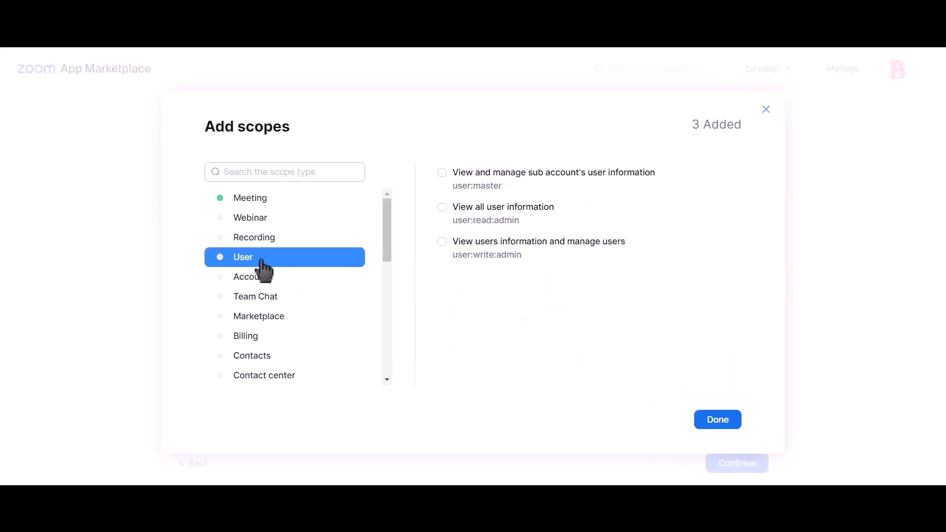
{"action": "left_click", "coordinate": [481, 186]}
{"action": "left_click", "coordinate": [485, 218]}
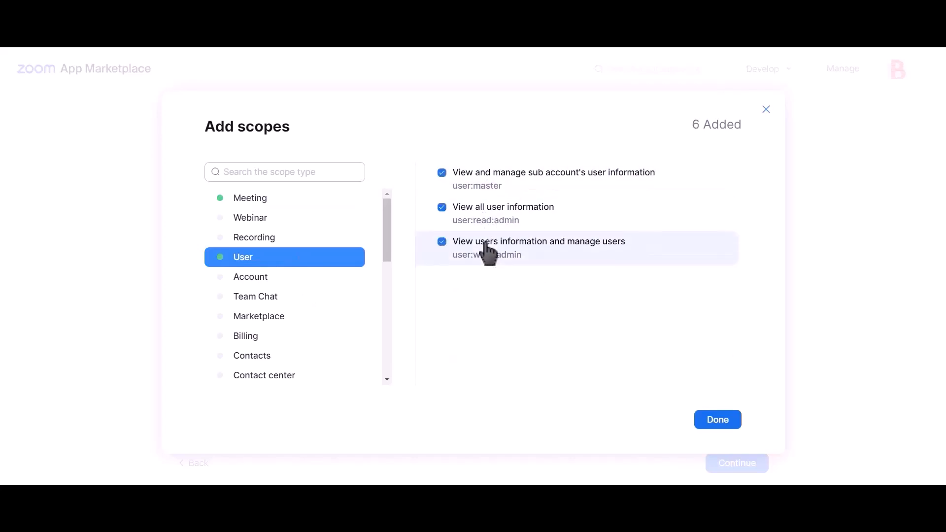
{"action": "left_click", "coordinate": [717, 426]}
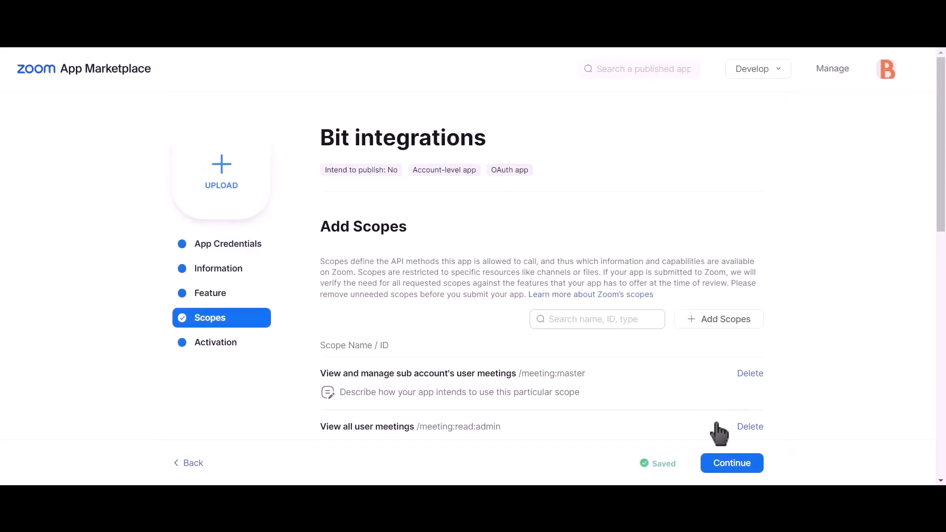
Paste the Zoom app's Client ID into Bit Integrations' Client id field
{"action": "left_click", "coordinate": [239, 258]}
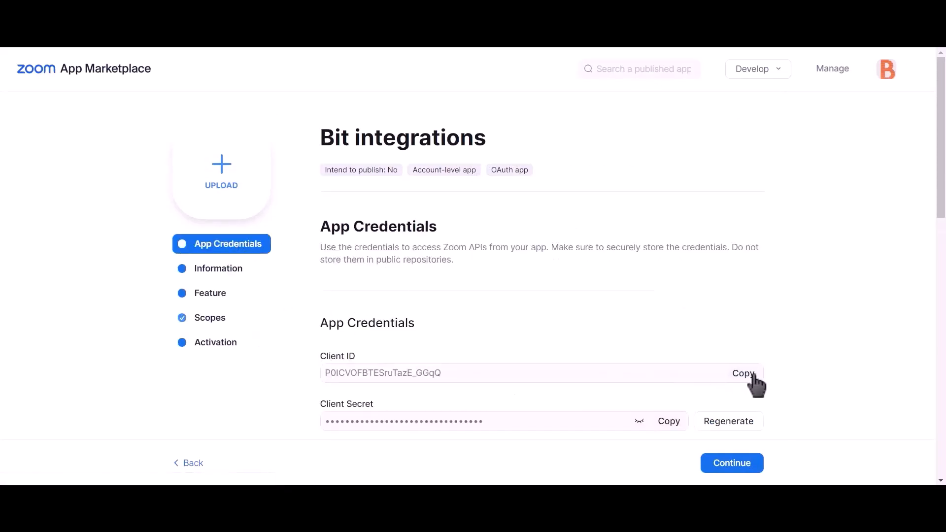
{"action": "left_click", "coordinate": [743, 374]}
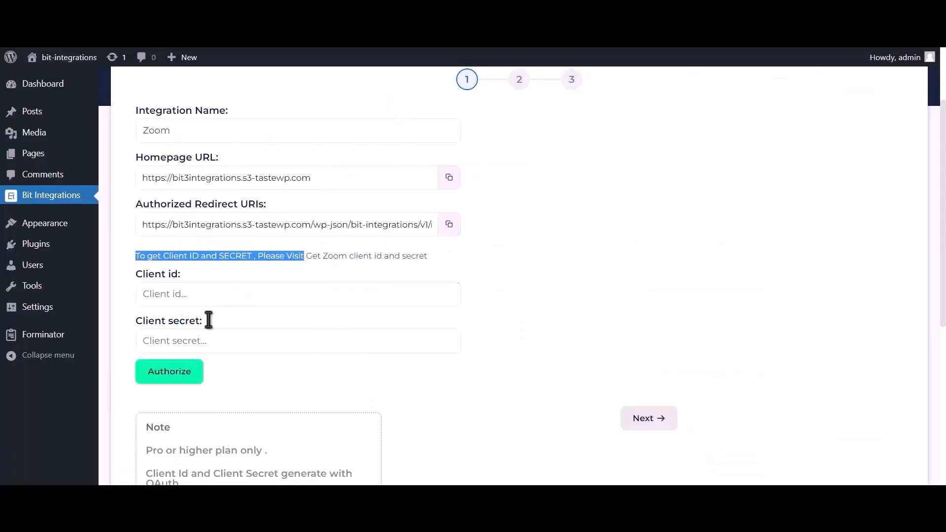
{"action": "left_click", "coordinate": [215, 302]}
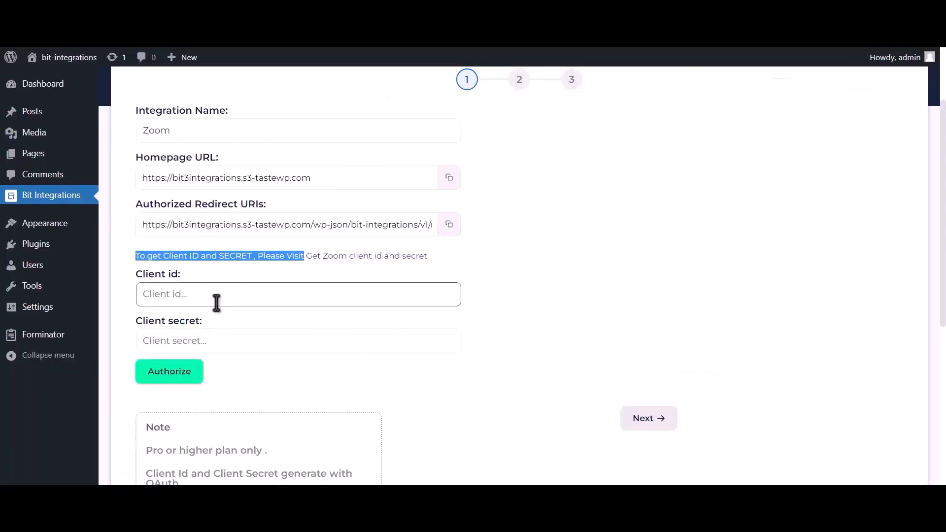
{"action": "key", "text": "ctrl+v"}
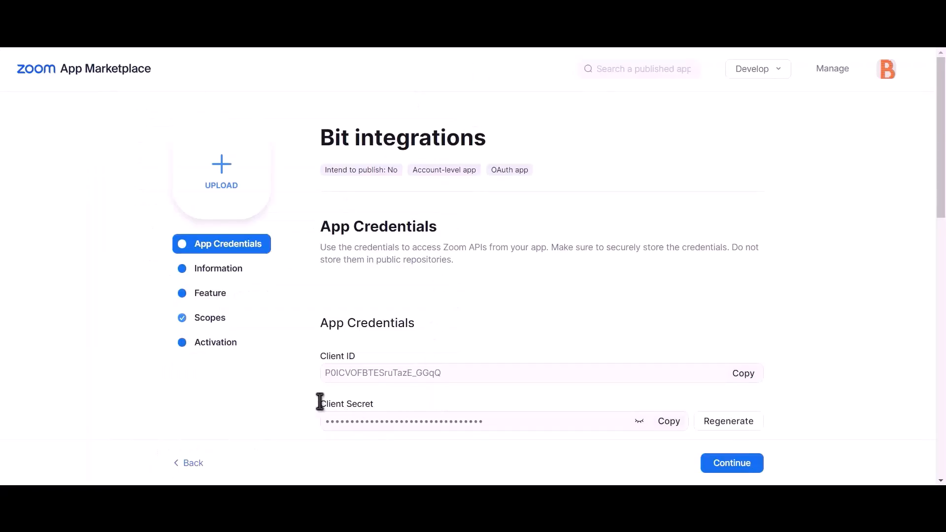
Paste the Client Secret into the Client secret field and copy the redirect URI
{"action": "left_click_drag", "start_coordinate": [320, 401], "coordinate": [375, 403]}
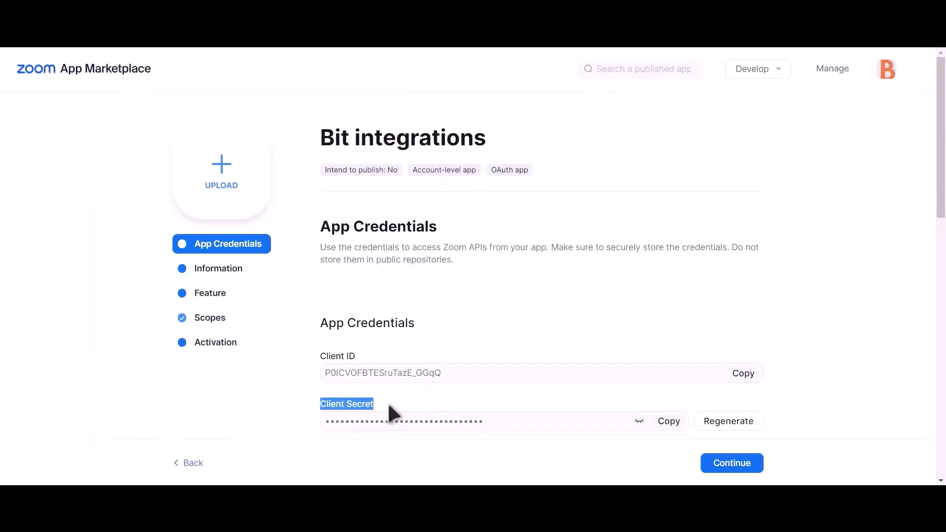
{"action": "left_click", "coordinate": [669, 421]}
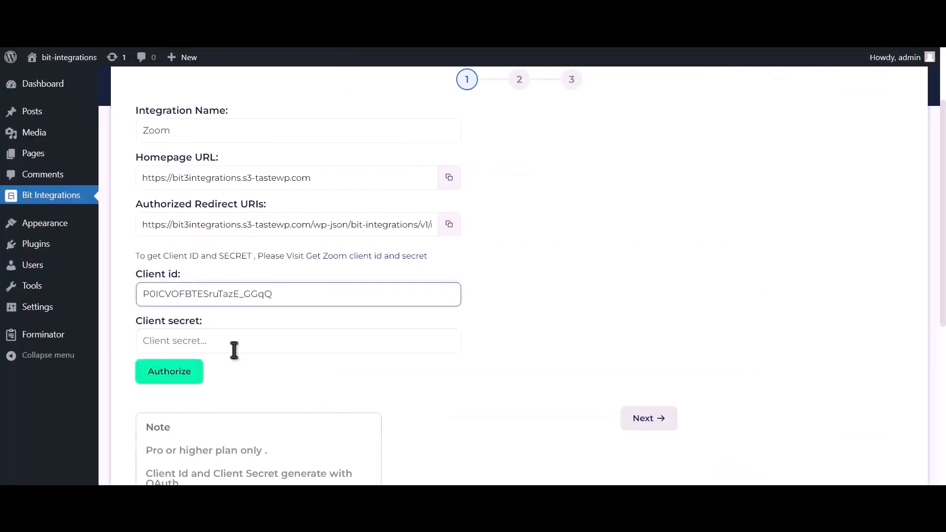
{"action": "left_click", "coordinate": [241, 341]}
{"action": "left_click", "coordinate": [242, 341]}
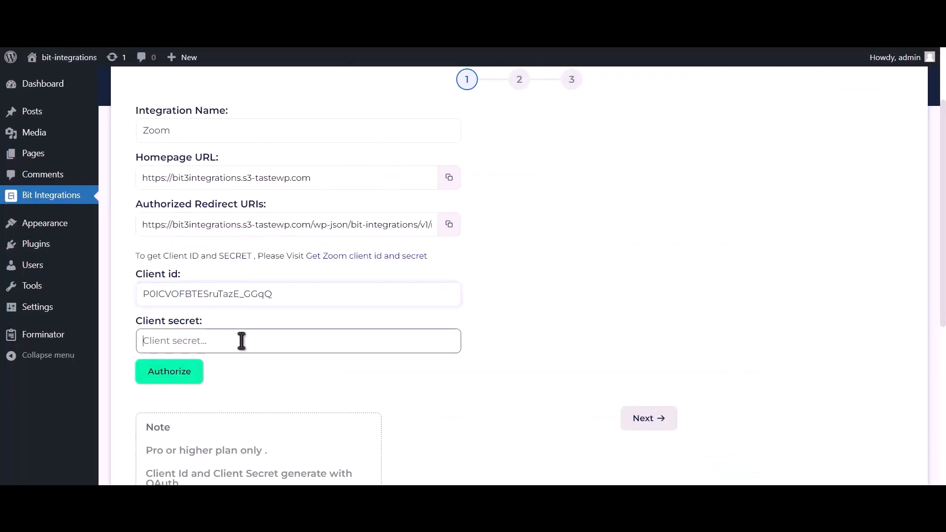
{"action": "key", "text": "ctrl+v"}
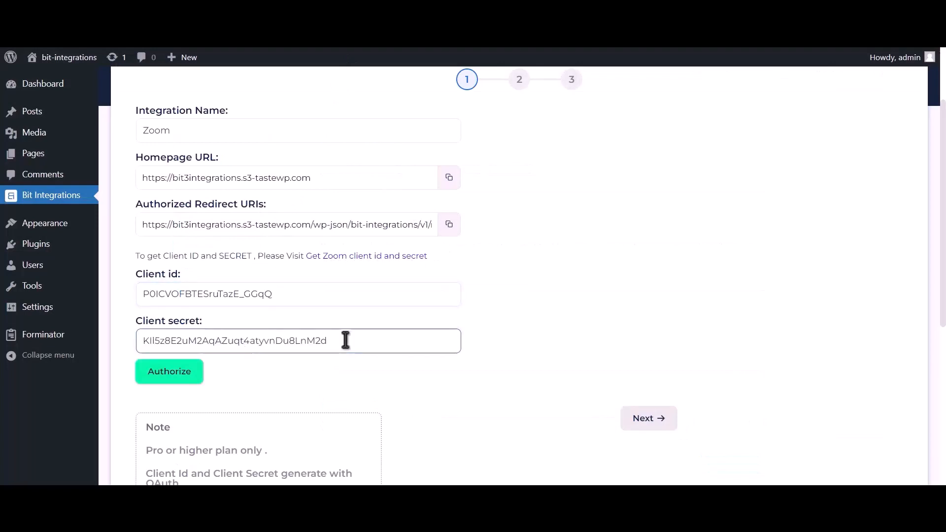
{"action": "left_click", "coordinate": [449, 226]}
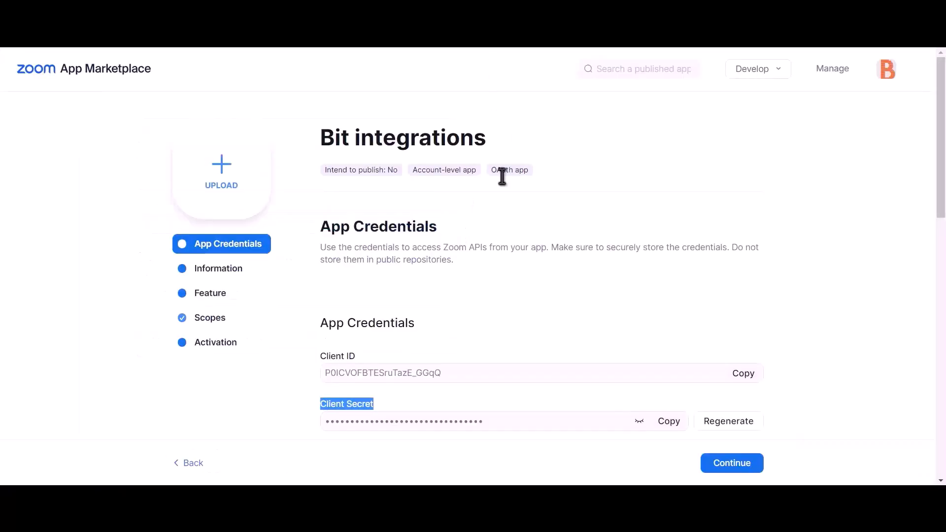
Paste the Bit Integrations redirect URI as the OAuth redirect URL and allow-list entry
{"action": "scroll", "coordinate": [505, 207], "scroll_direction": "down", "scroll_amount": 2}
{"action": "left_click", "coordinate": [377, 377]}
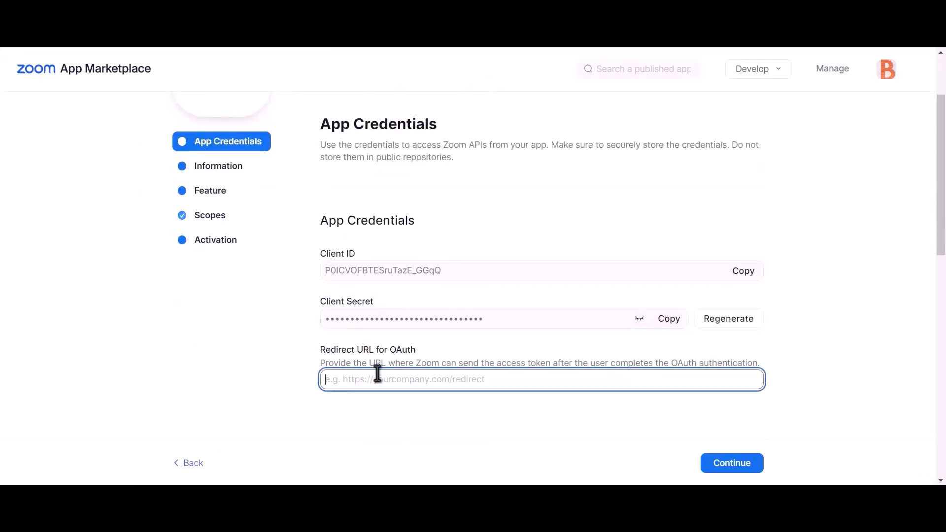
{"action": "key", "text": "ctrl+v"}
{"action": "scroll", "coordinate": [424, 372], "scroll_direction": "down", "scroll_amount": 5}
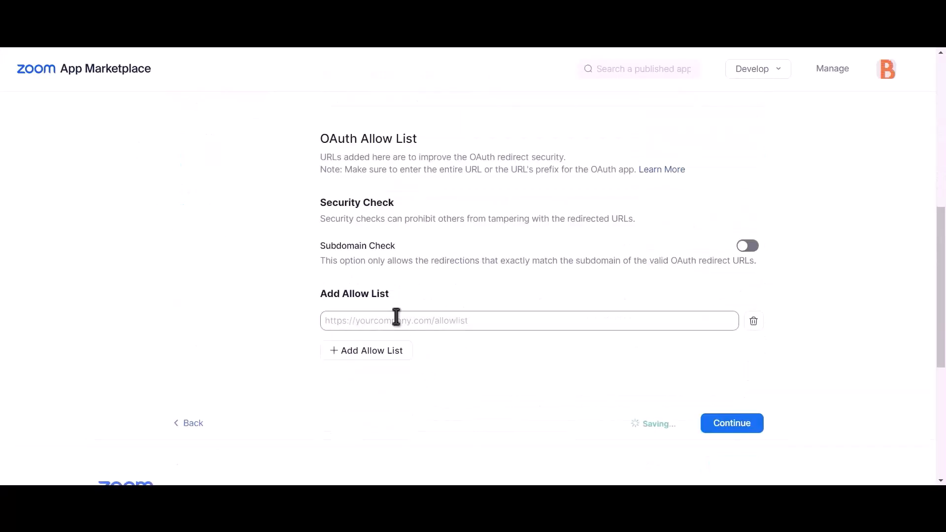
{"action": "left_click", "coordinate": [423, 321]}
{"action": "key", "text": "ctrl+v"}
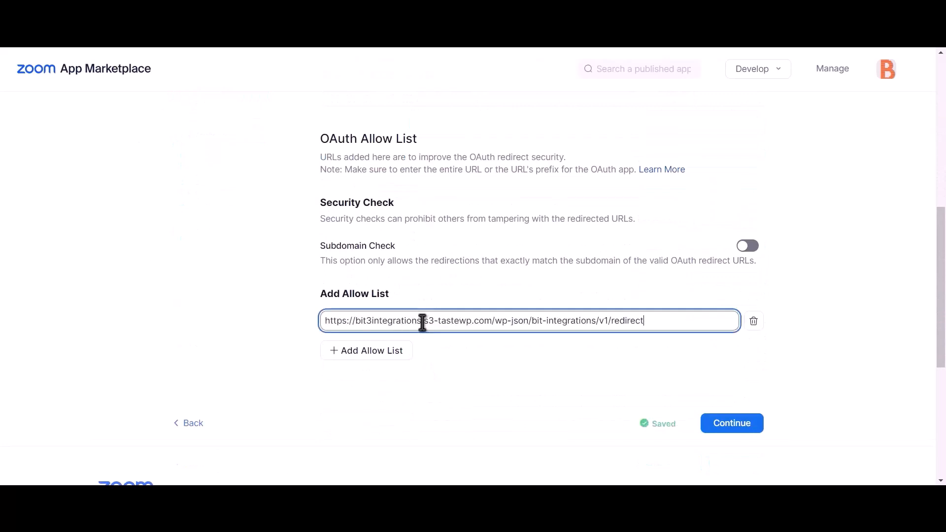
{"action": "left_click", "coordinate": [578, 370]}
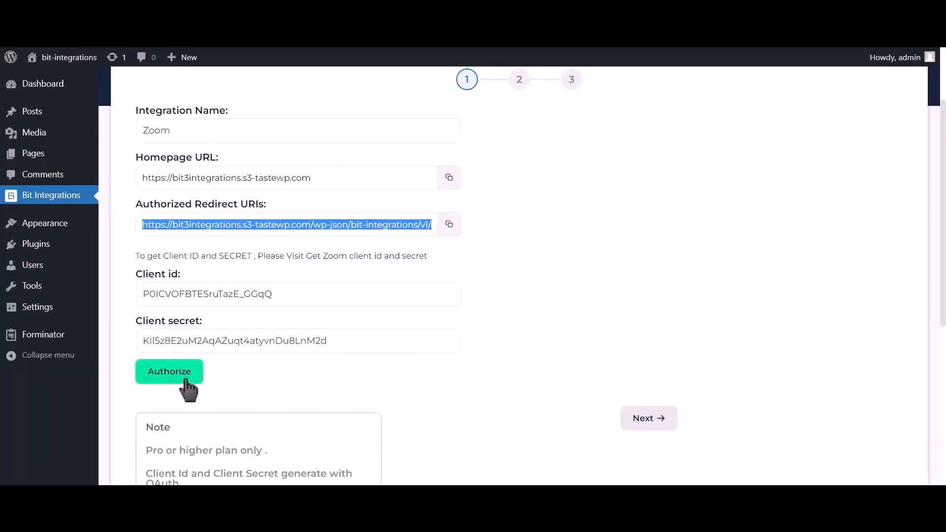
Authorize Bit Integrations on Zoom by allowing access, then continue
{"action": "left_click", "coordinate": [186, 381]}
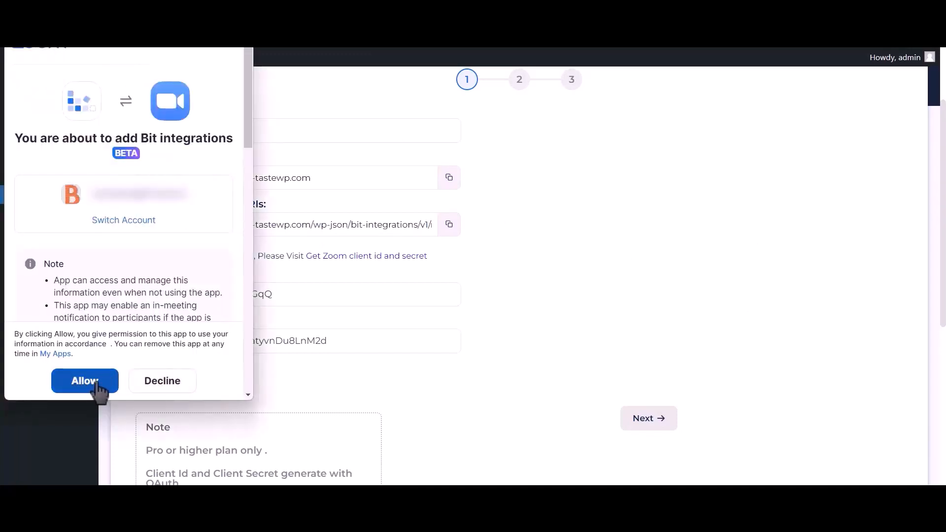
{"action": "left_click", "coordinate": [96, 384]}
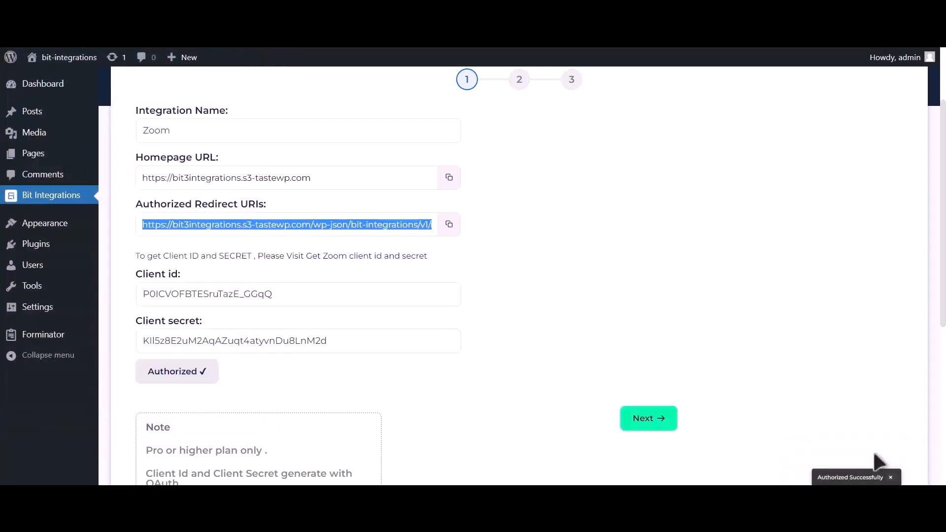
{"action": "left_click", "coordinate": [663, 427]}
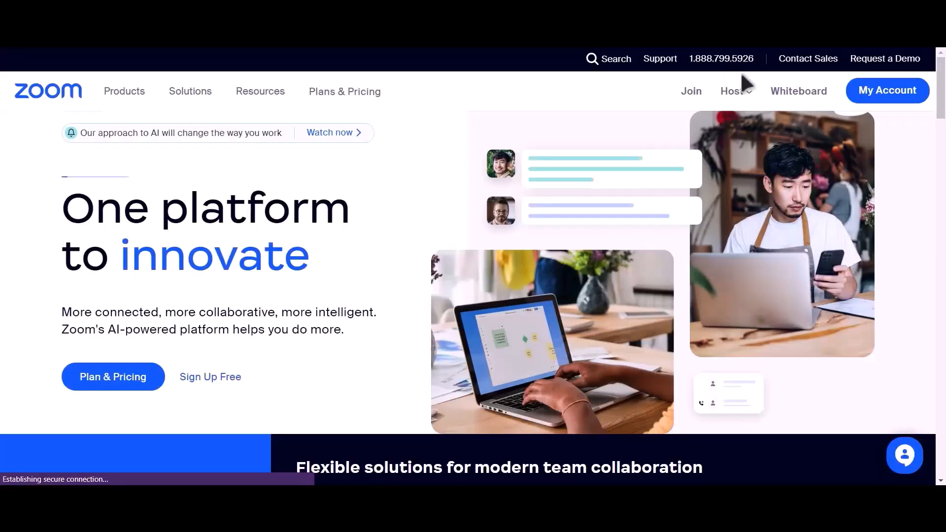
Schedule a Zoom meeting with topic 'Bit Integrations' and Registration Required checked
{"action": "left_click", "coordinate": [879, 93]}
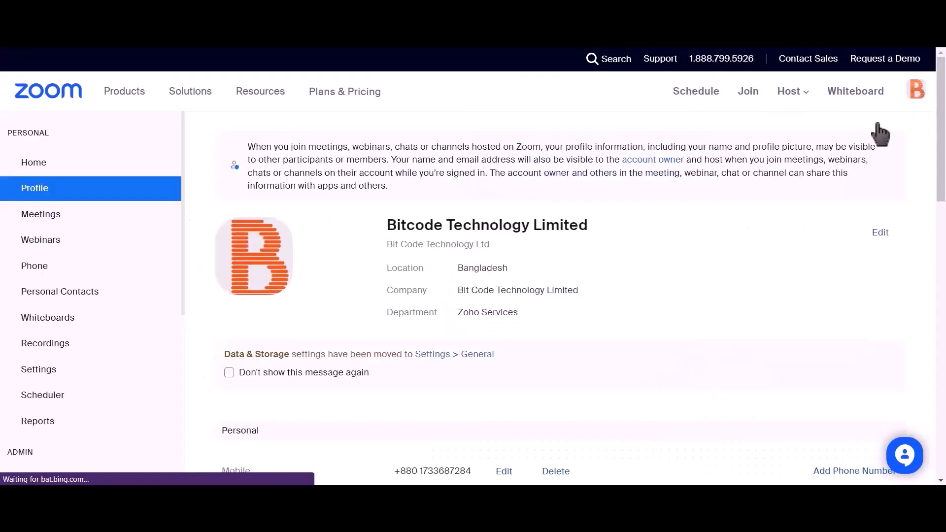
{"action": "left_click", "coordinate": [78, 226]}
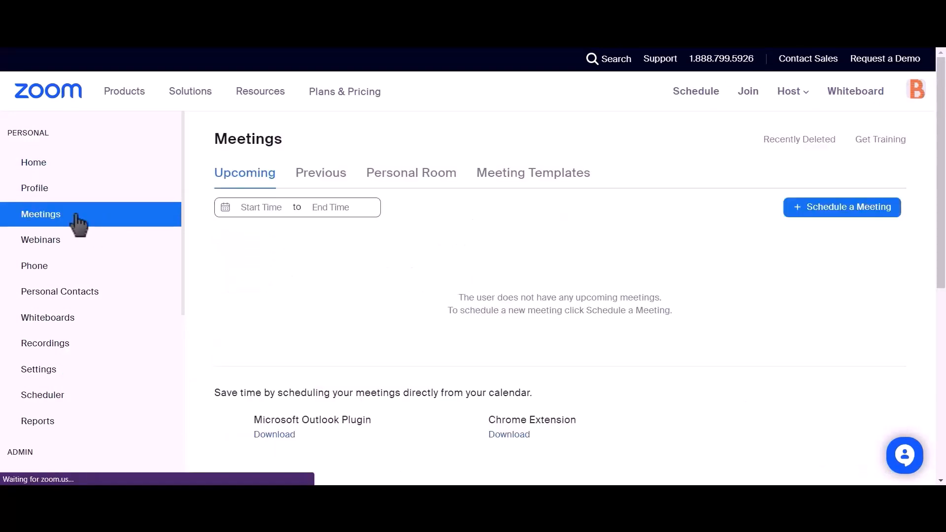
{"action": "left_click", "coordinate": [857, 212]}
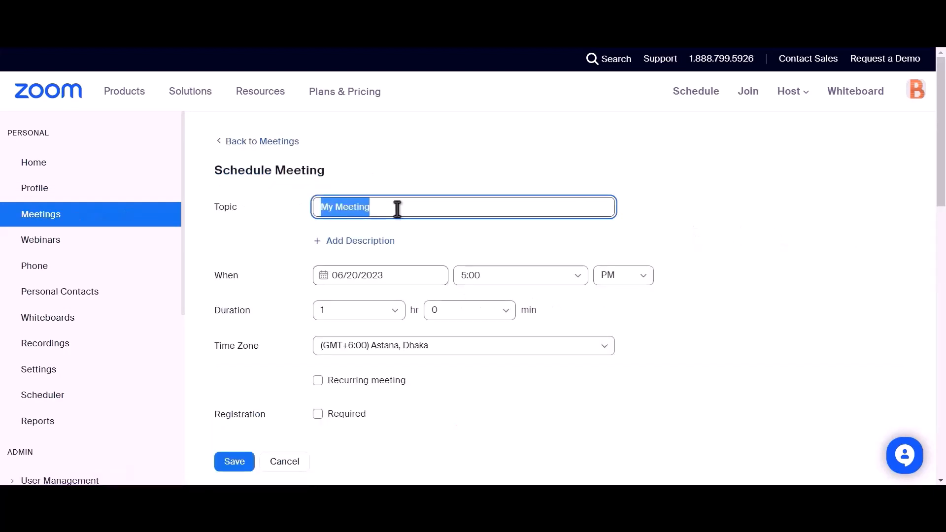
{"action": "type", "text": "Bit"}
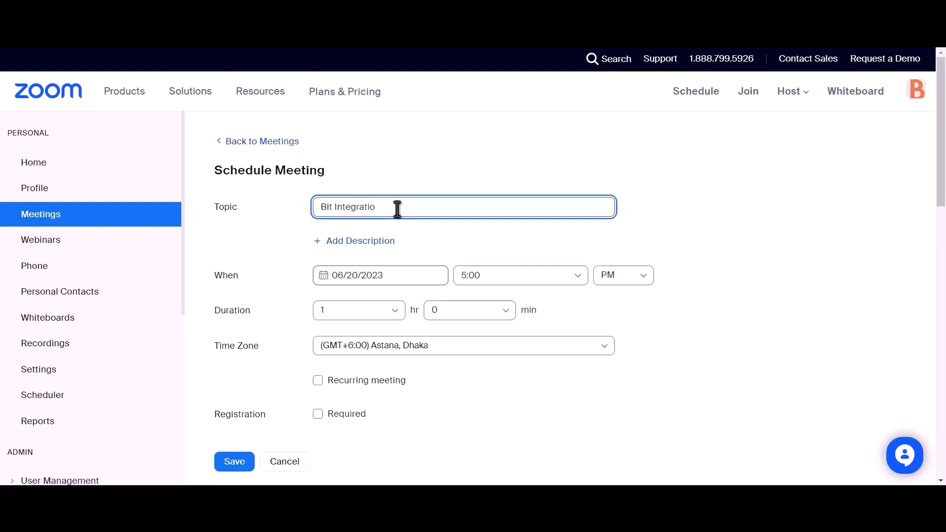
{"action": "scroll", "coordinate": [397, 209], "scroll_direction": "down", "scroll_amount": 2}
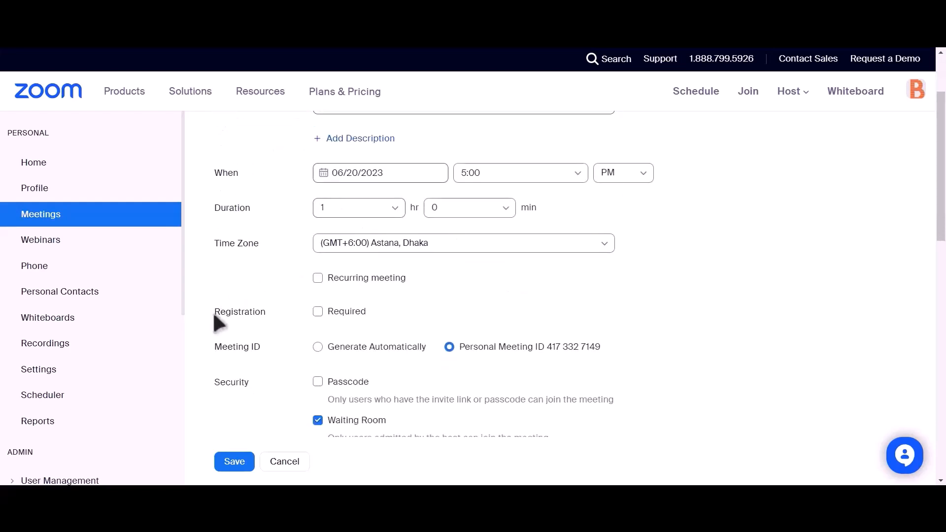
{"action": "left_click_drag", "start_coordinate": [212, 314], "coordinate": [265, 312]}
{"action": "left_click", "coordinate": [318, 313]}
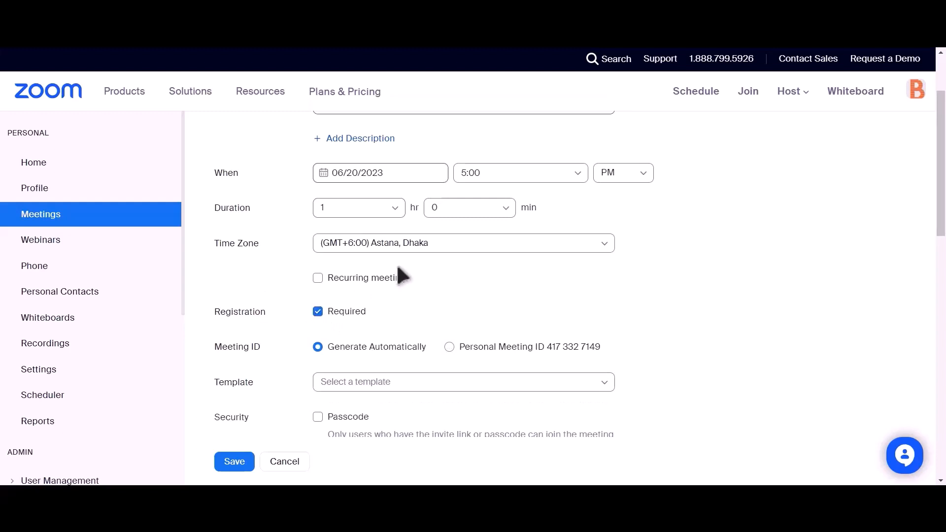
{"action": "scroll", "coordinate": [377, 254], "scroll_direction": "down", "scroll_amount": 4}
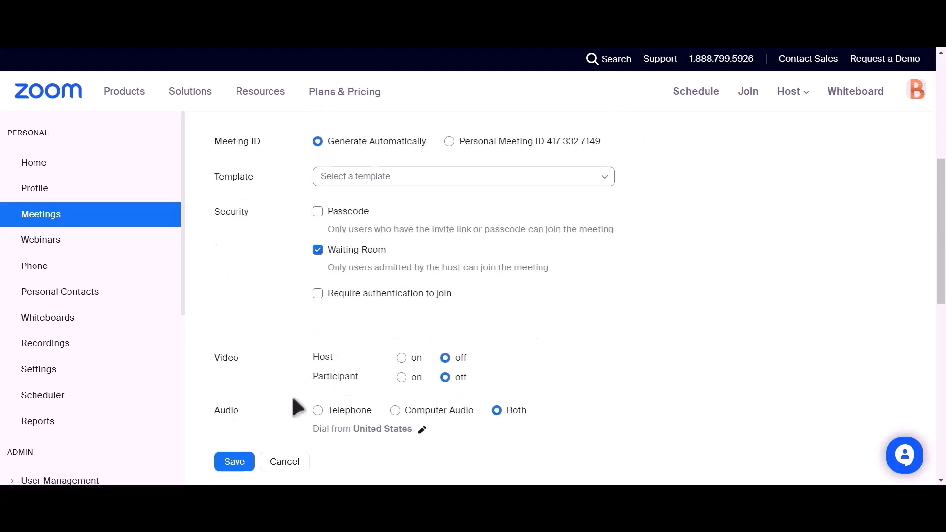
{"action": "left_click", "coordinate": [232, 462]}
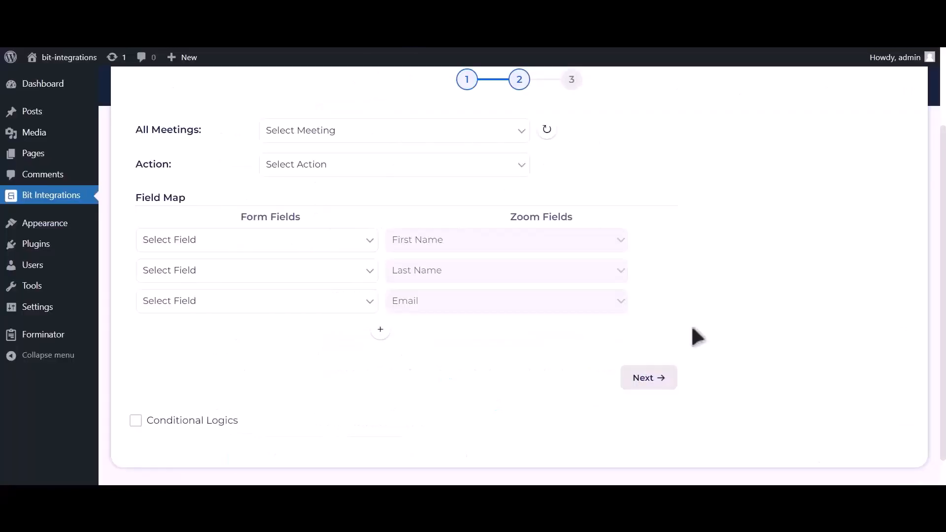
Select the Bit Integrations meeting and the Create User action
{"action": "left_click", "coordinate": [551, 131]}
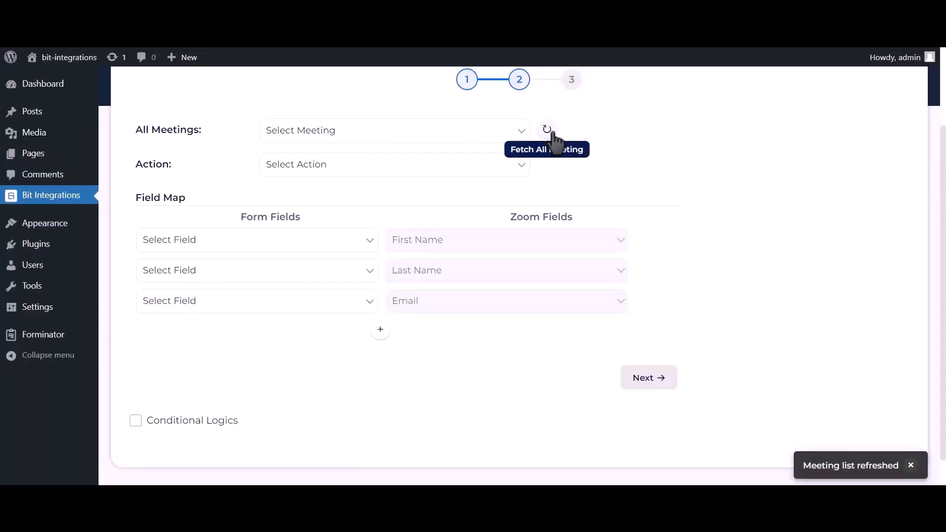
{"action": "left_click", "coordinate": [519, 132]}
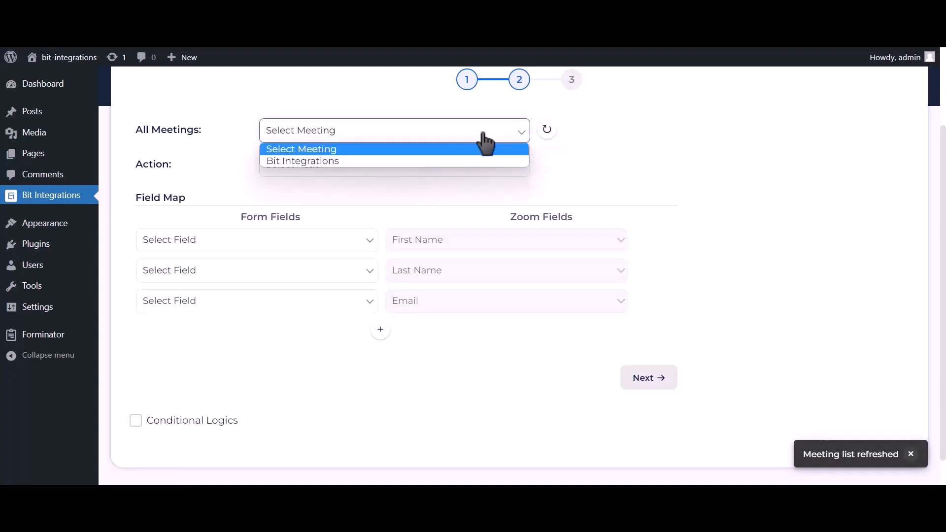
{"action": "left_click", "coordinate": [358, 161]}
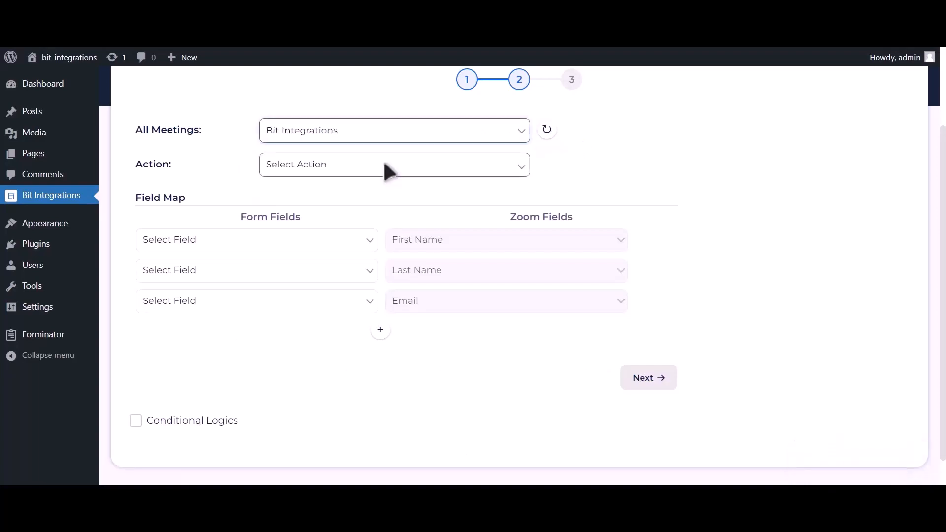
{"action": "left_click", "coordinate": [388, 166]}
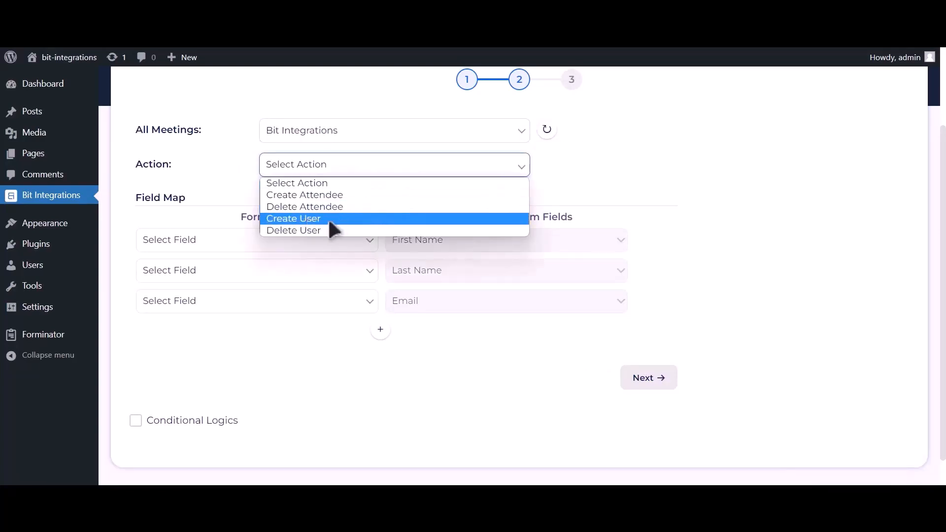
{"action": "left_click", "coordinate": [329, 219]}
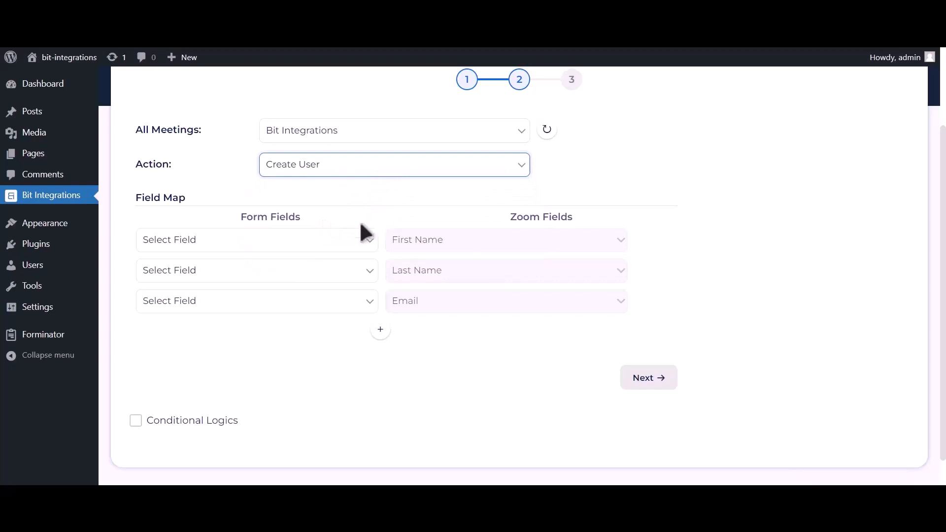
Map First Name-1, Last Name-1 and Email Address-1 to Zoom's name and email fields
{"action": "left_click", "coordinate": [332, 244]}
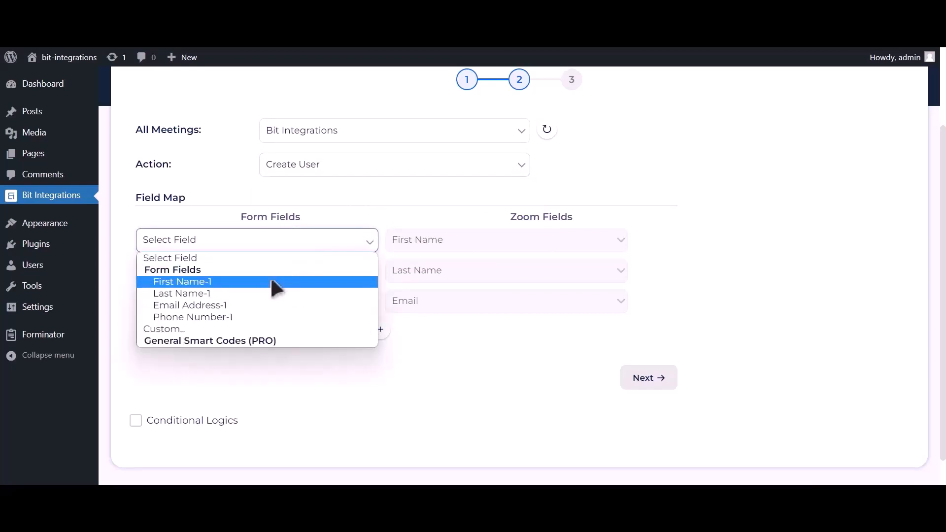
{"action": "left_click", "coordinate": [272, 281]}
{"action": "left_click", "coordinate": [261, 272]}
{"action": "left_click", "coordinate": [193, 320]}
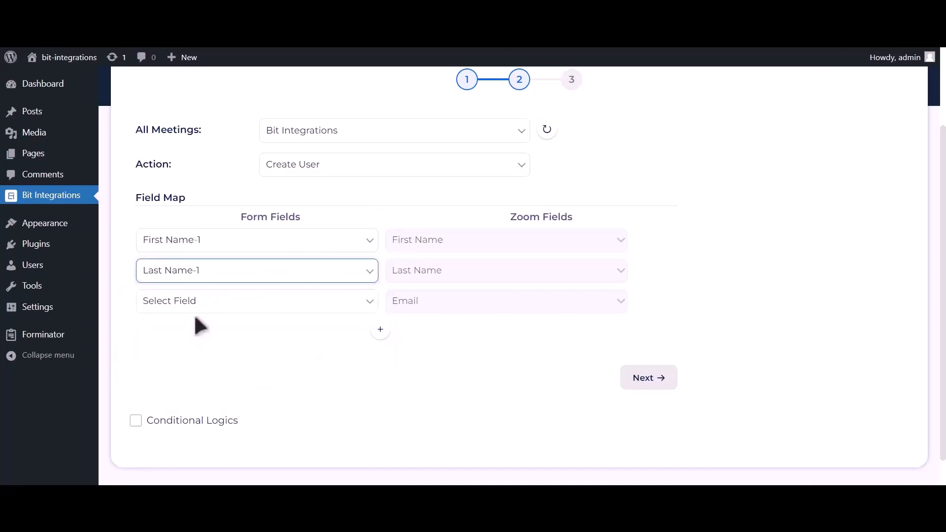
{"action": "left_click", "coordinate": [193, 307]}
{"action": "left_click", "coordinate": [182, 364]}
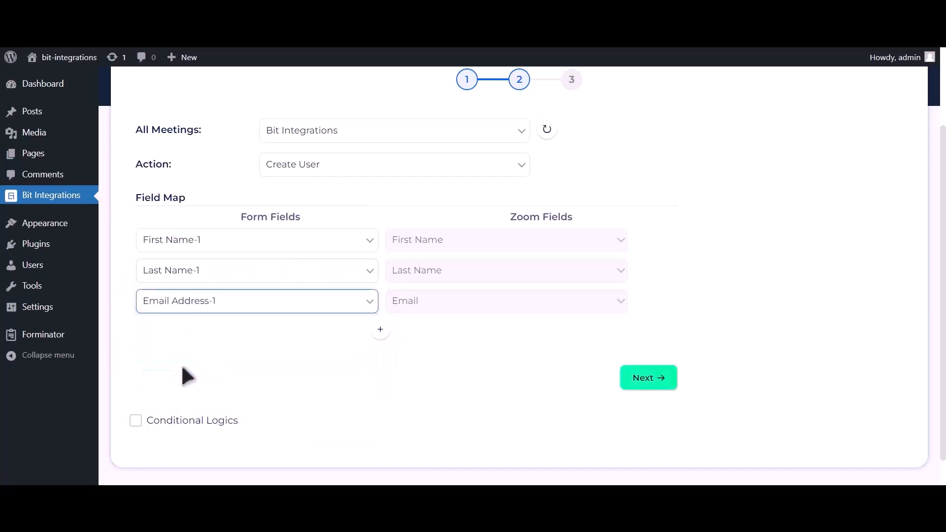
Add a fourth mapping row linking Phone Number-1 to Zoom Phone
{"action": "left_click", "coordinate": [380, 329]}
{"action": "left_click", "coordinate": [300, 334]}
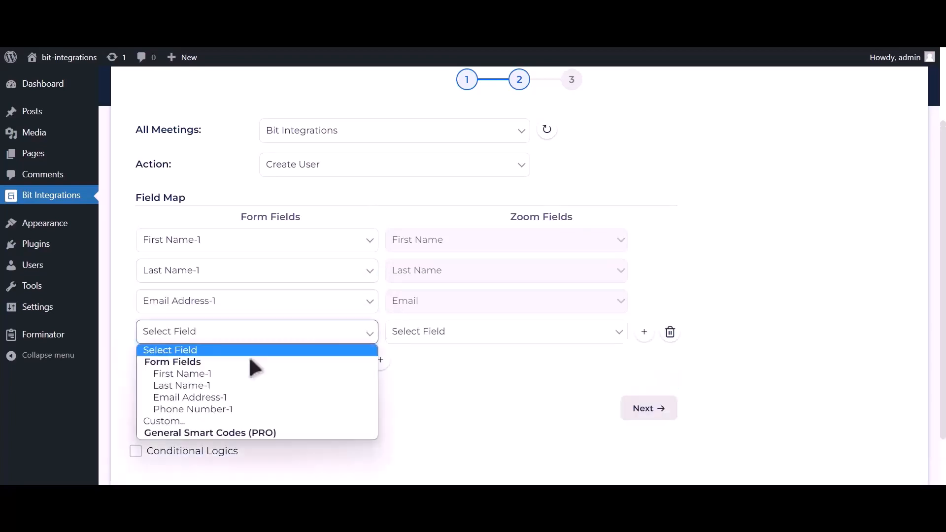
{"action": "left_click", "coordinate": [207, 408]}
{"action": "left_click", "coordinate": [436, 337]}
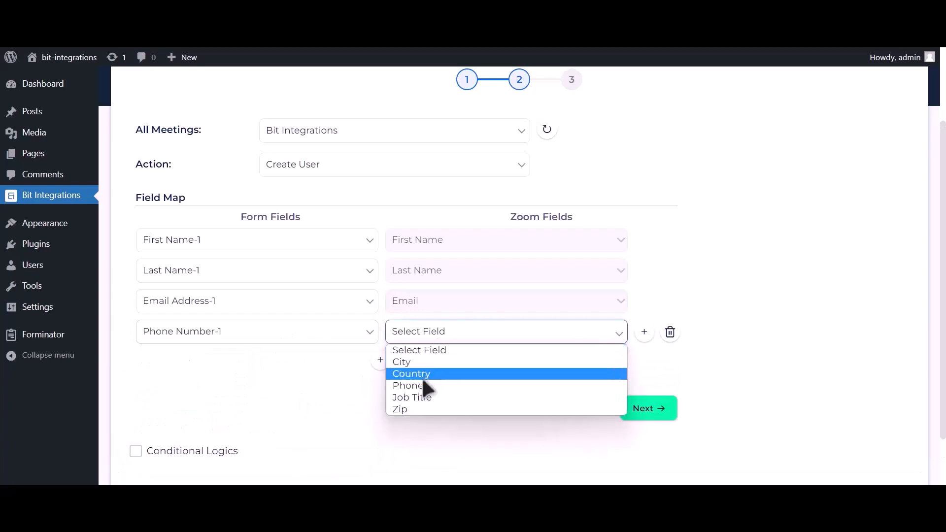
{"action": "left_click", "coordinate": [420, 384]}
Leave conditional logic off, go to the final step, and Finish & Save
{"action": "scroll", "coordinate": [345, 377], "scroll_direction": "down", "scroll_amount": 2}
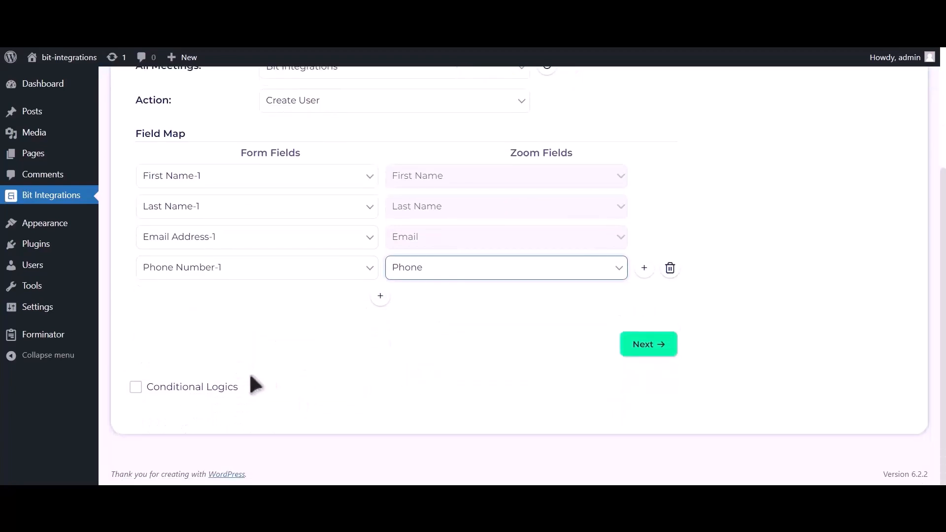
{"action": "left_click", "coordinate": [223, 387]}
{"action": "scroll", "coordinate": [212, 375], "scroll_direction": "down", "scroll_amount": 3}
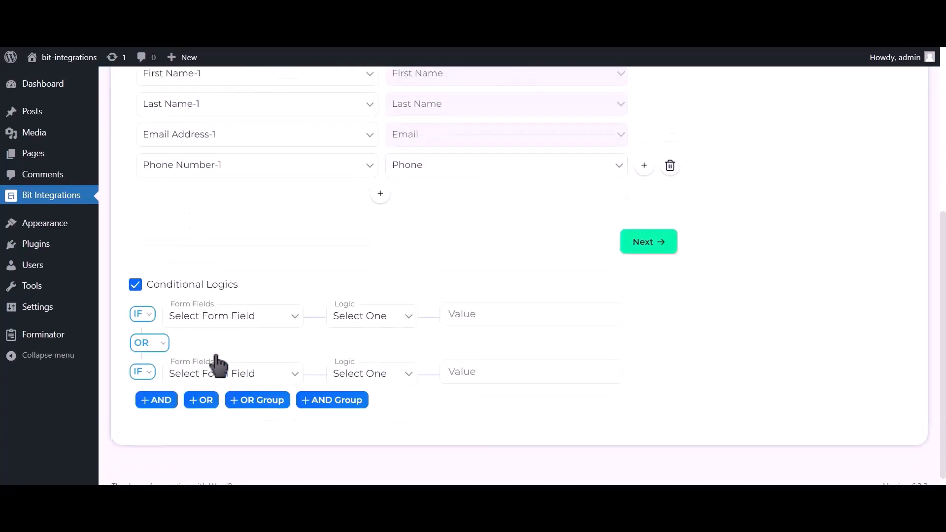
{"action": "left_click", "coordinate": [202, 291]}
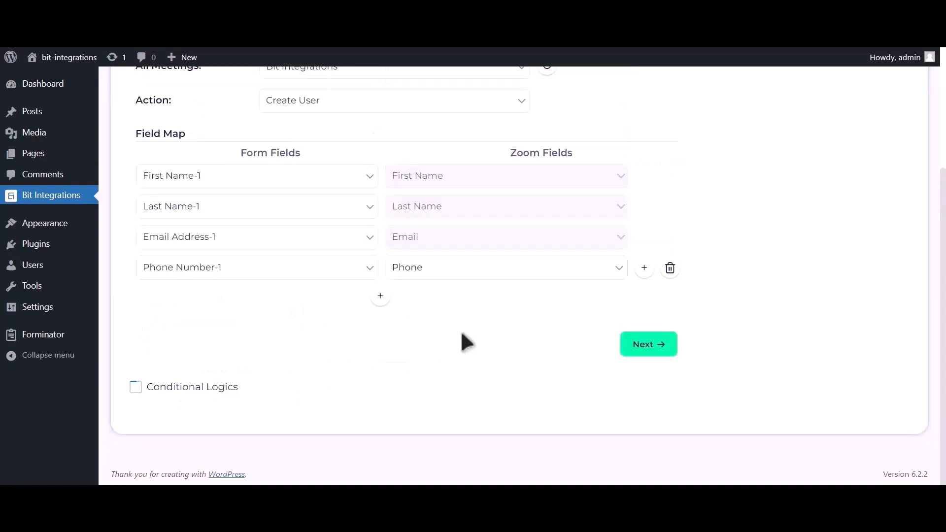
{"action": "left_click", "coordinate": [647, 348]}
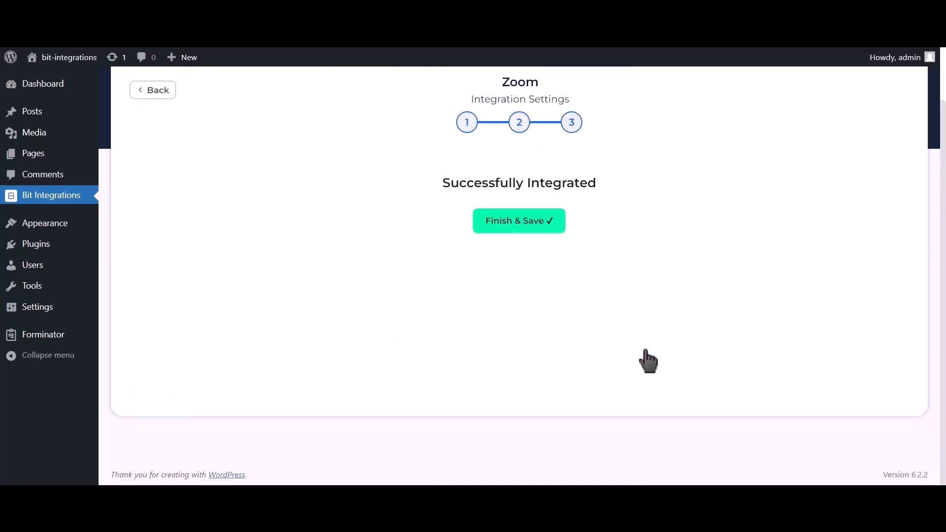
{"action": "left_click", "coordinate": [531, 235]}
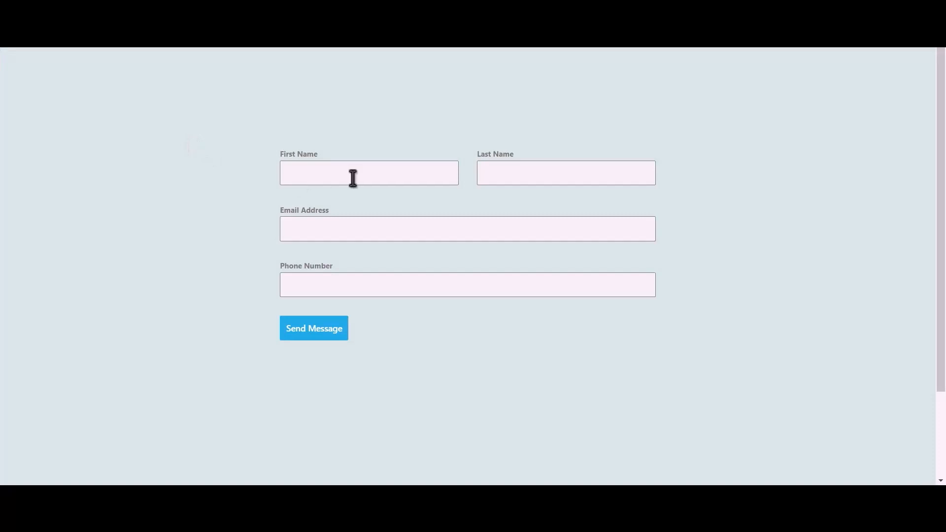
Fill the contact form with test name, e-mail and phone number, then send it
{"action": "left_click", "coordinate": [383, 176]}
{"action": "type", "text": "Bit"}
{"action": "type", "text": "Integra"}
{"action": "type", "text": "tions"}
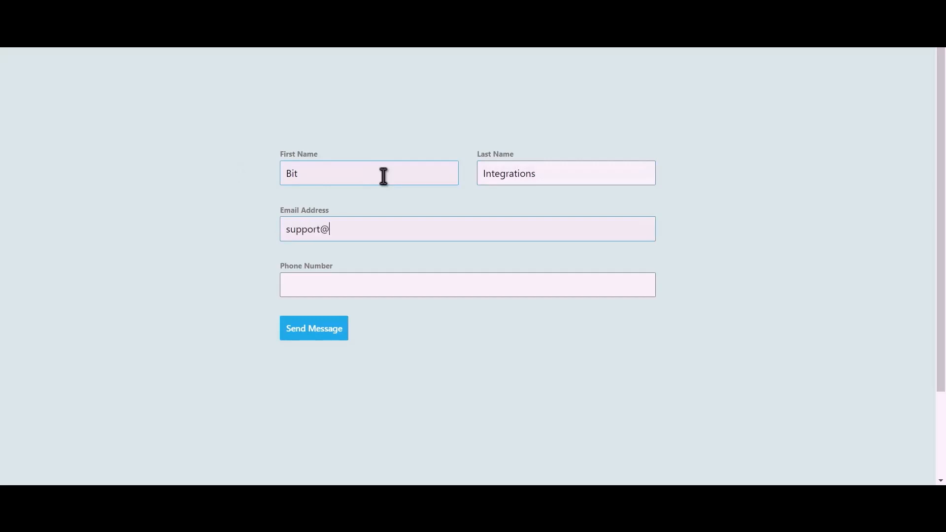
{"action": "key", "text": "Tab"}
{"action": "type", "text": "444"}
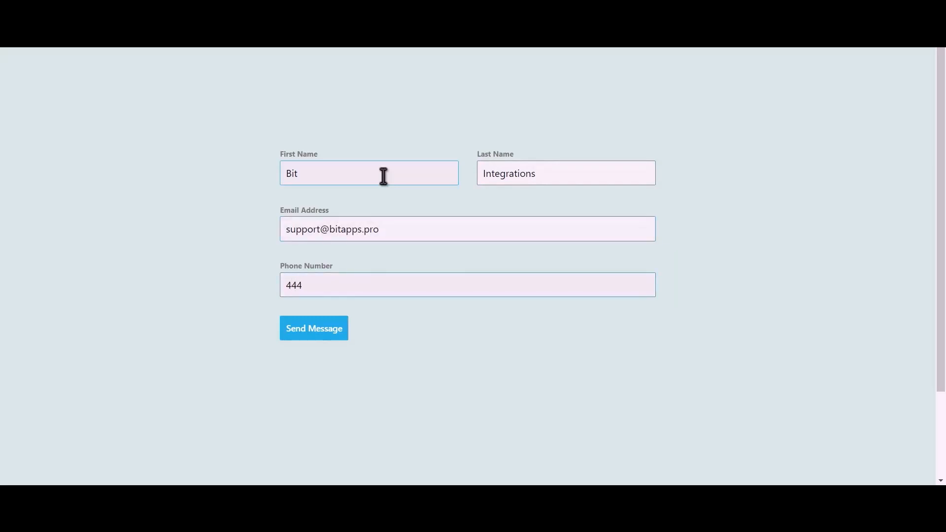
{"action": "type", "text": "555666"}
{"action": "left_click", "coordinate": [326, 335]}
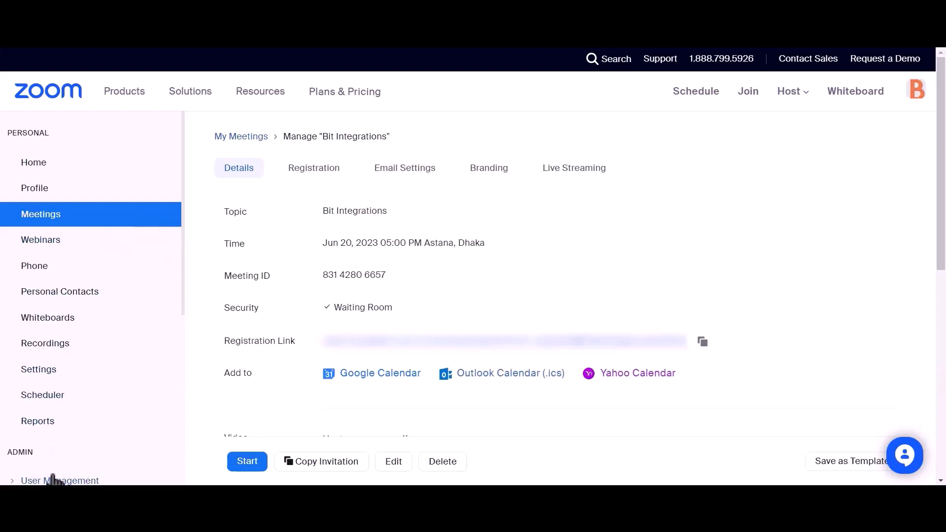
Show Zoom's pending users under User Management and check the new Basic user dated Jun 20, 2023
{"action": "scroll", "coordinate": [121, 317], "scroll_direction": "down", "scroll_amount": 2}
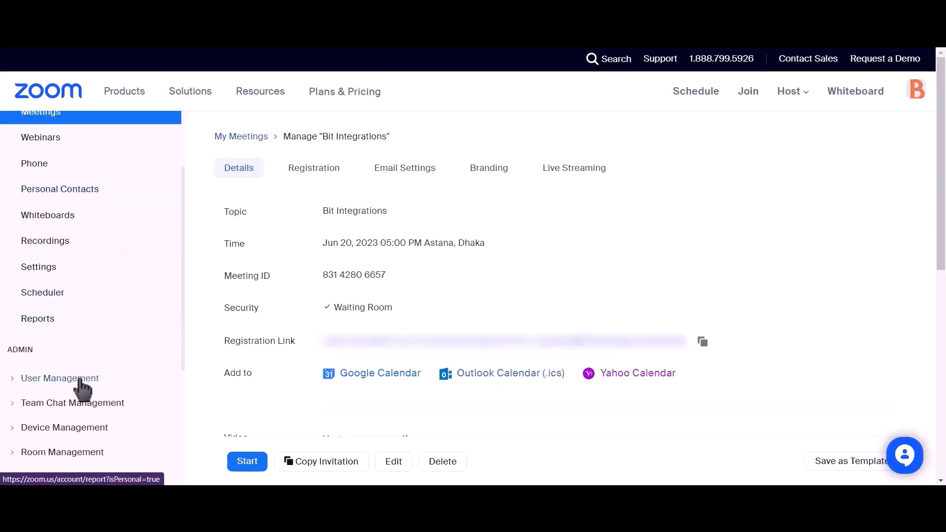
{"action": "left_click", "coordinate": [21, 378]}
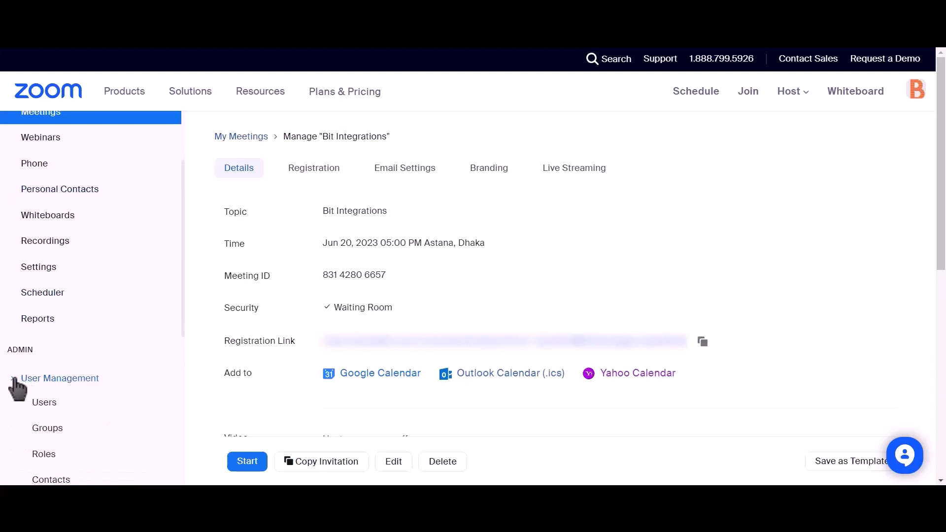
{"action": "left_click", "coordinate": [40, 406]}
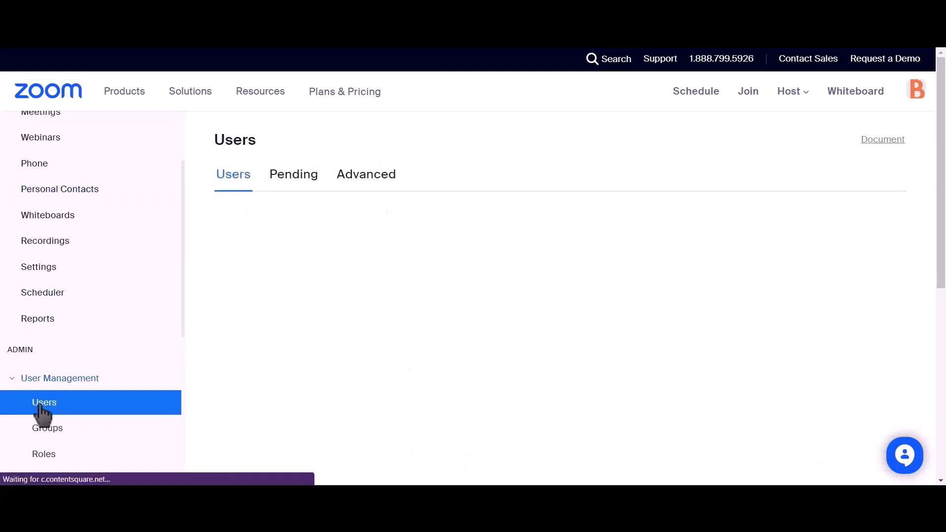
{"action": "left_click", "coordinate": [287, 186]}
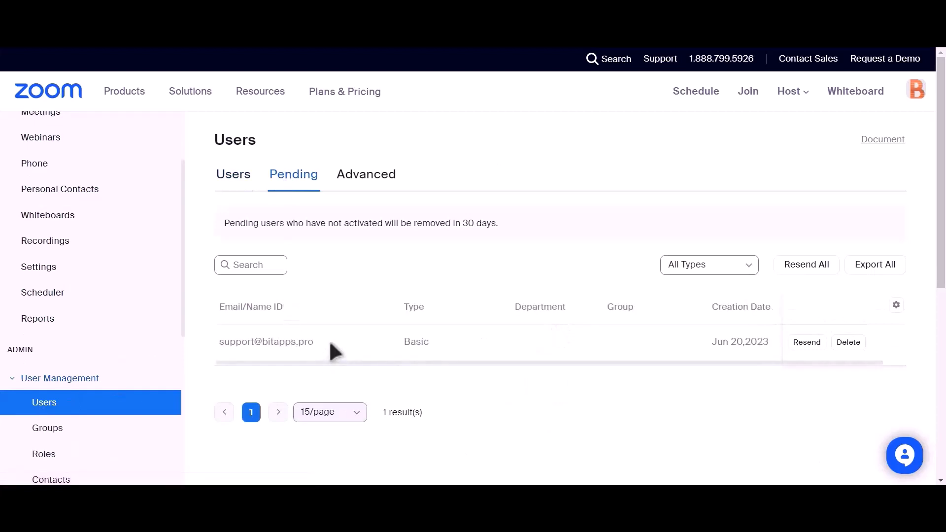
{"action": "left_click_drag", "start_coordinate": [321, 342], "coordinate": [238, 355]}
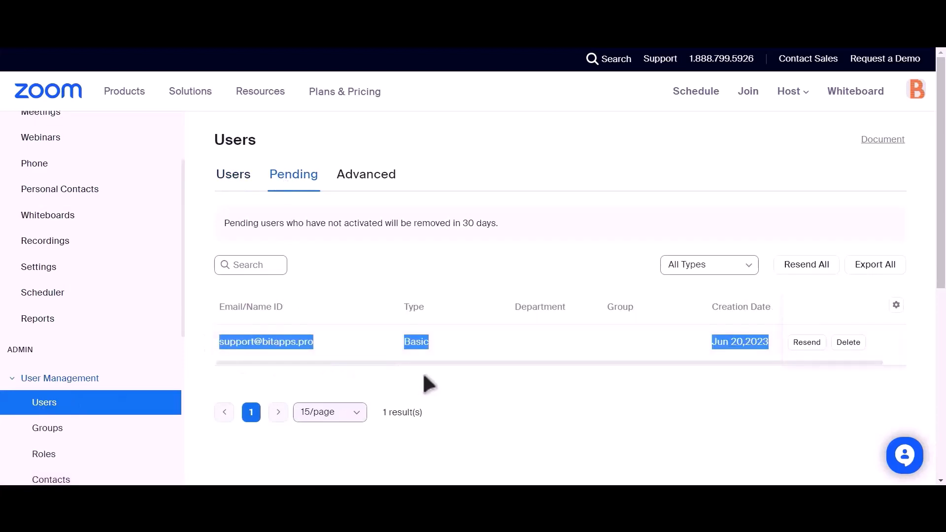
{"action": "left_click", "coordinate": [449, 377]}
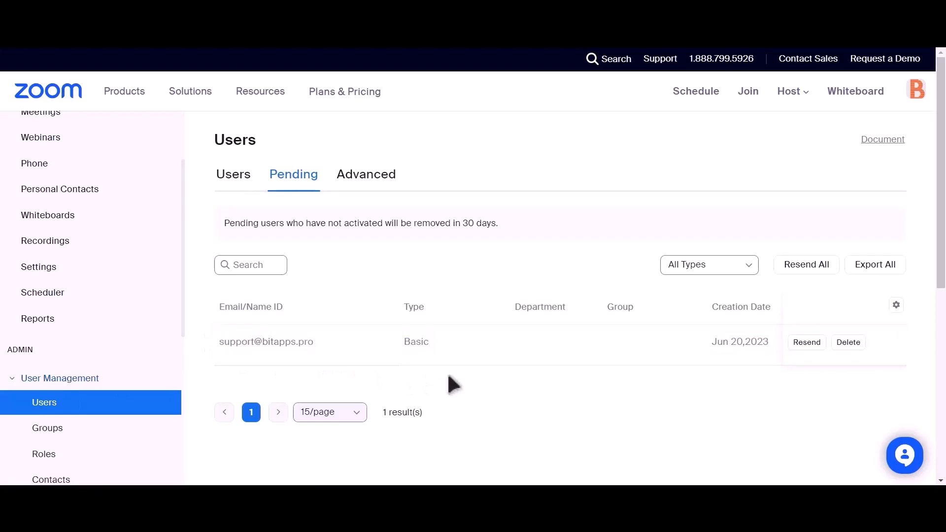